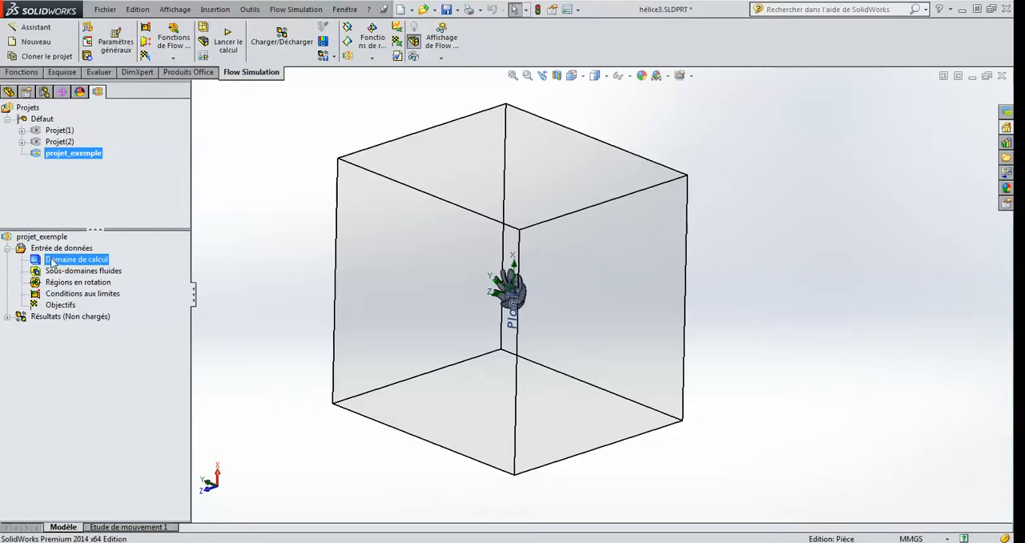
# Step: Shrink the computational domain in Y around the propeller, to about -0.108 m minimum and 0.118 m maximum
pyautogui.click(67, 273)
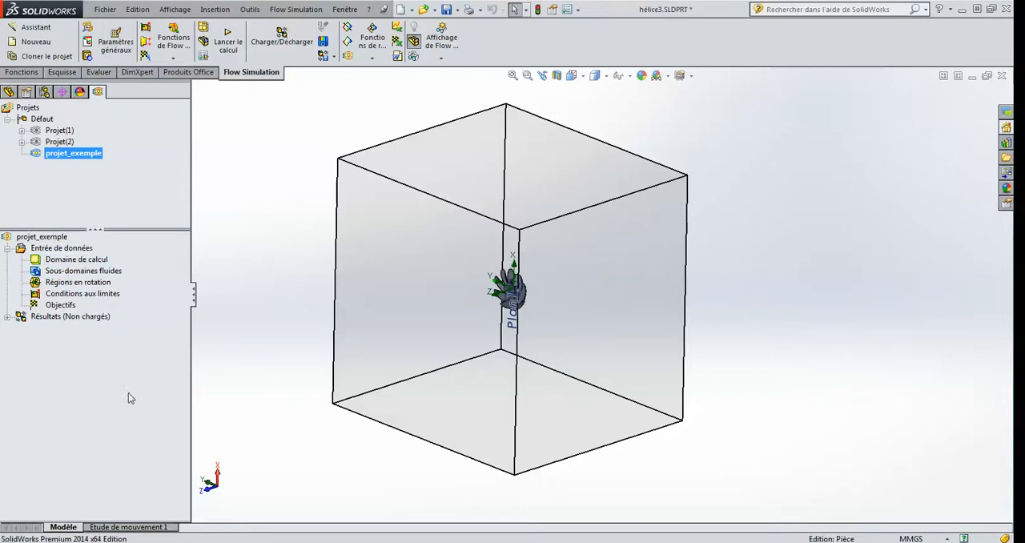
pyautogui.click(73, 260)
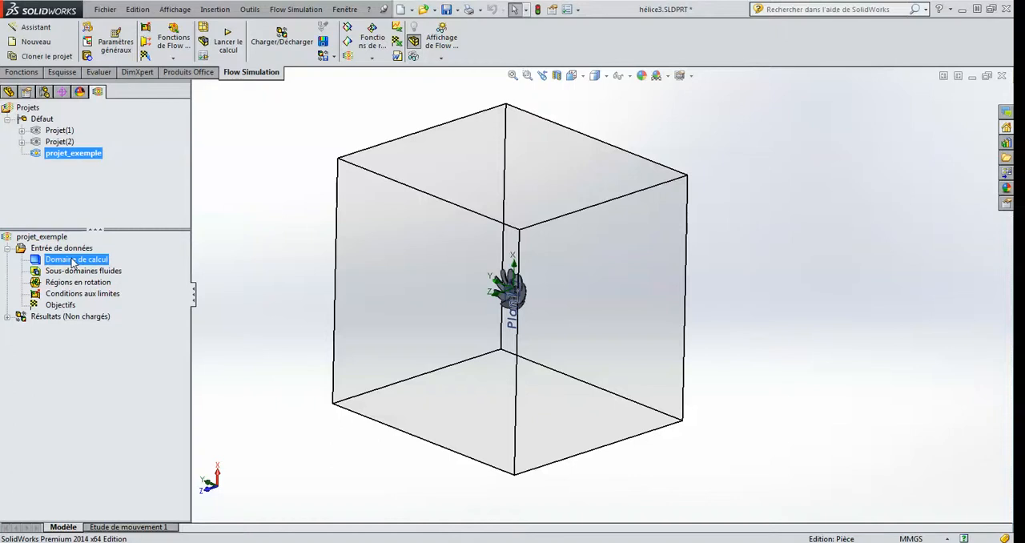
pyautogui.moveTo(425, 251); pyautogui.dragTo(536, 309, button='middle')
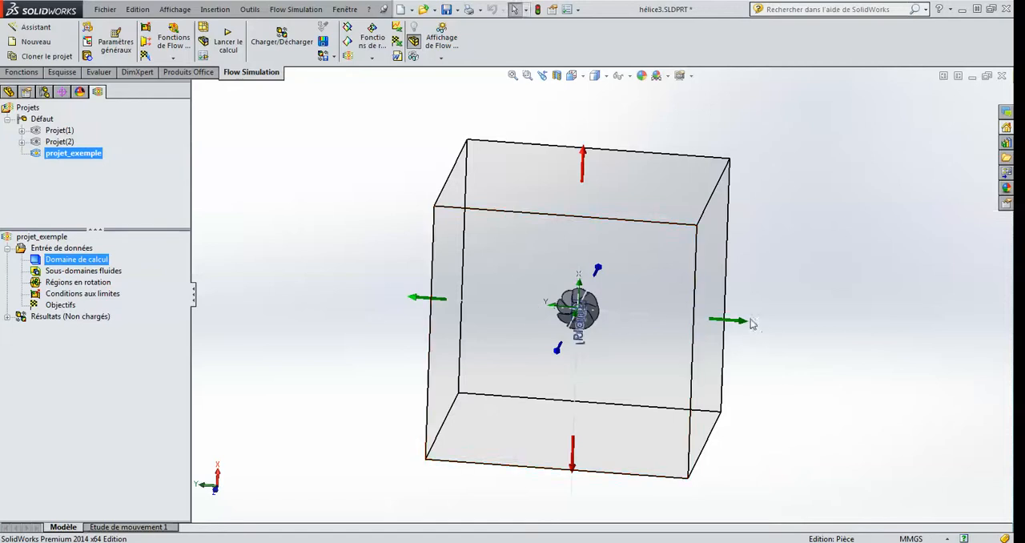
pyautogui.moveTo(743, 321); pyautogui.dragTo(651, 318)
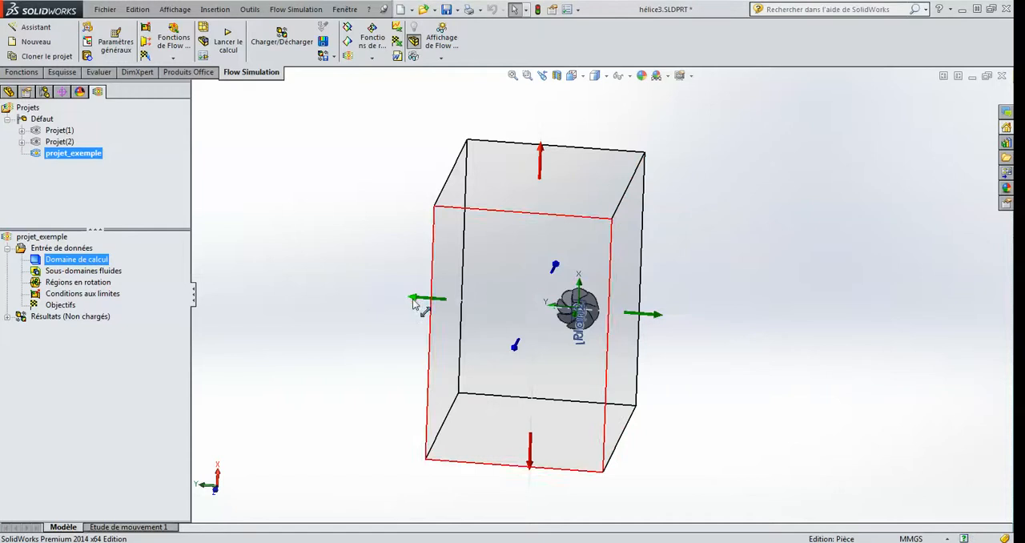
pyautogui.moveTo(418, 302); pyautogui.dragTo(498, 310)
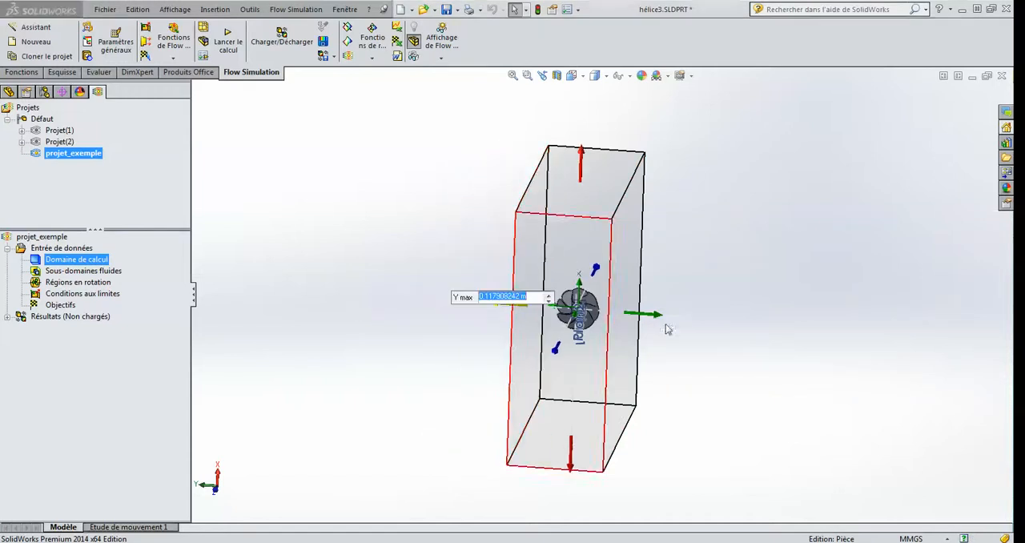
# Step: Edit the computational domain definition and shrink it in X to about 0.127 m maximum and -0.112 m minimum
pyautogui.moveTo(667, 328)
pyautogui.mouseDown(button='middle')
pyautogui.moveTo(566, 311)
pyautogui.moveTo(611, 334)
pyautogui.moveTo(667, 322)
pyautogui.mouseUp(button='middle')
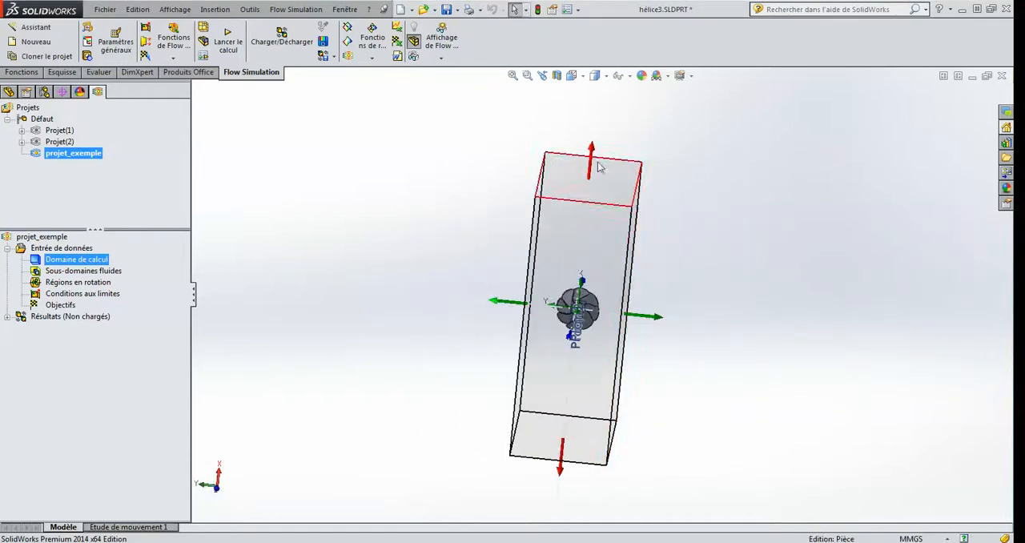
pyautogui.moveTo(591, 153); pyautogui.dragTo(593, 155)
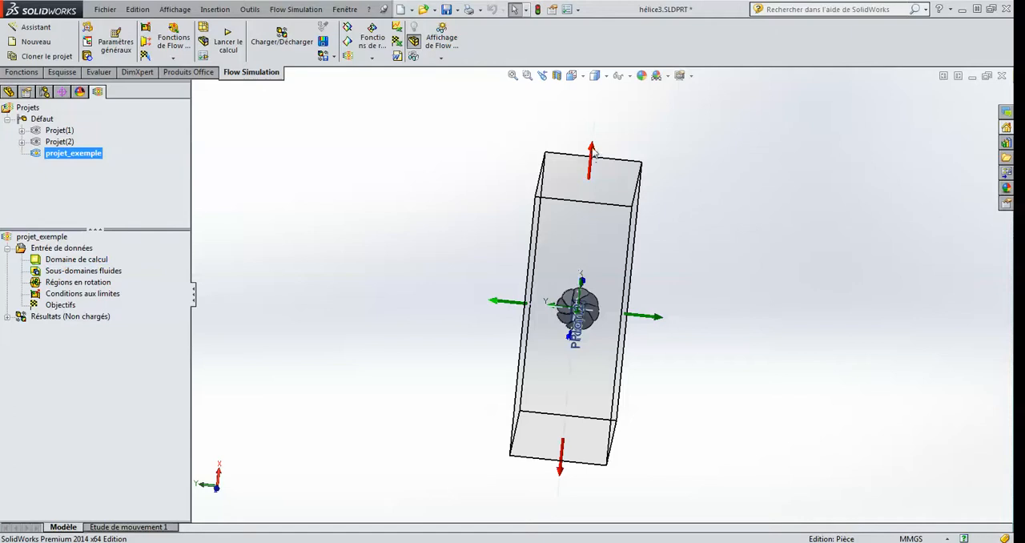
pyautogui.click(588, 185)
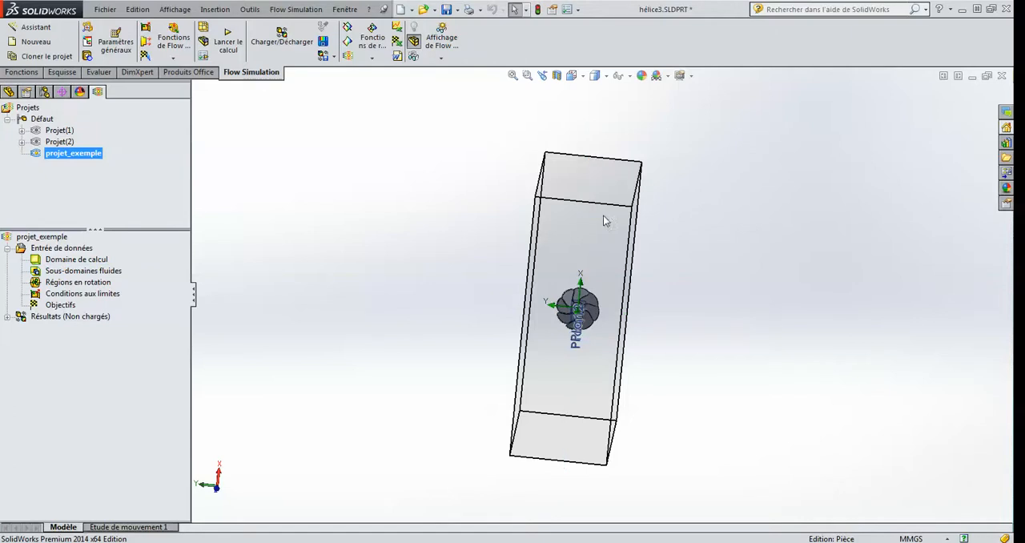
pyautogui.click(66, 261)
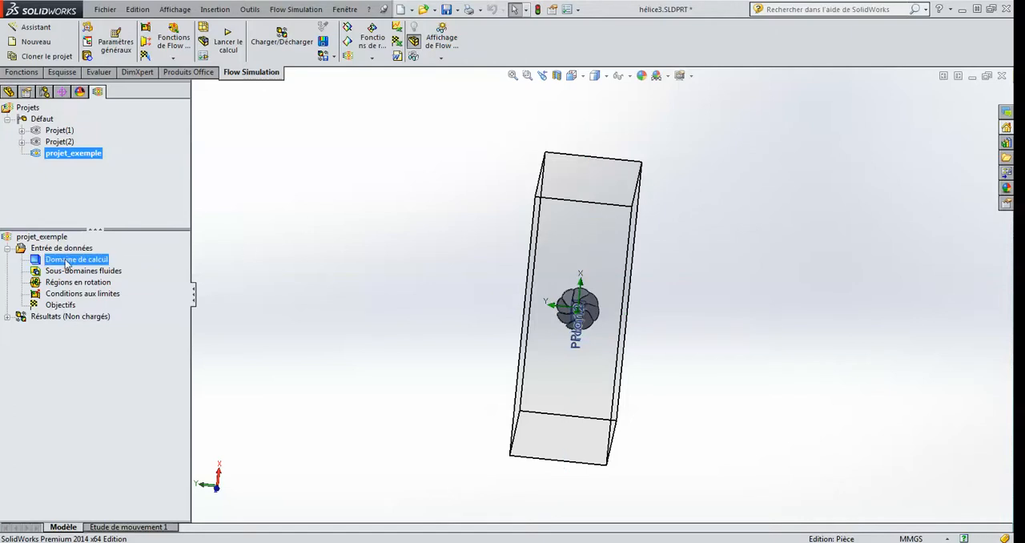
pyautogui.rightClick(66, 261)
pyautogui.click(102, 269)
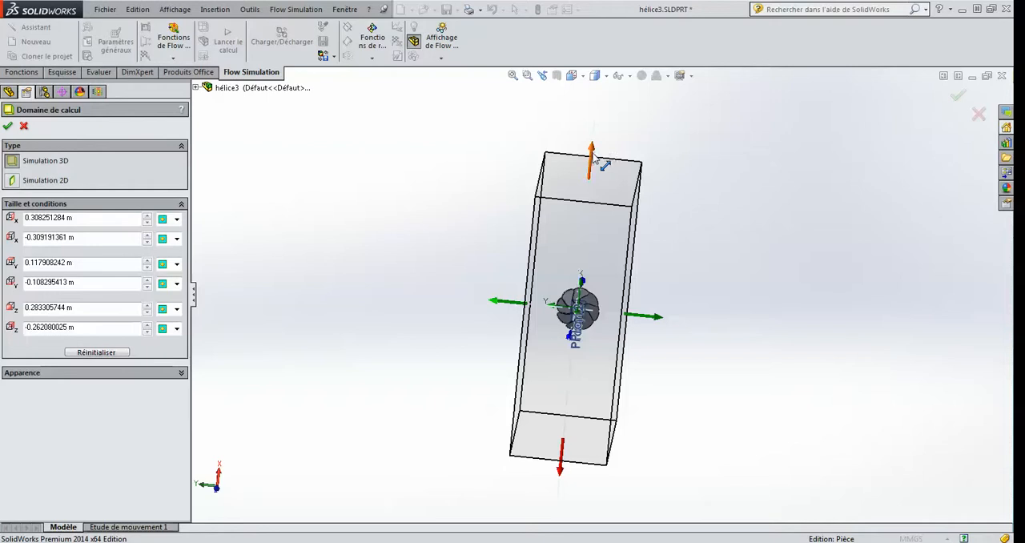
pyautogui.moveTo(593, 158); pyautogui.dragTo(583, 229)
pyautogui.moveTo(637, 311); pyautogui.dragTo(570, 279, button='middle')
pyautogui.moveTo(581, 472); pyautogui.dragTo(573, 389)
# Step: Shrink the computational domain in Z to about -0.070 m minimum and 0.118 m maximum, and accept the definition
pyautogui.moveTo(680, 334); pyautogui.dragTo(712, 332, button='middle')
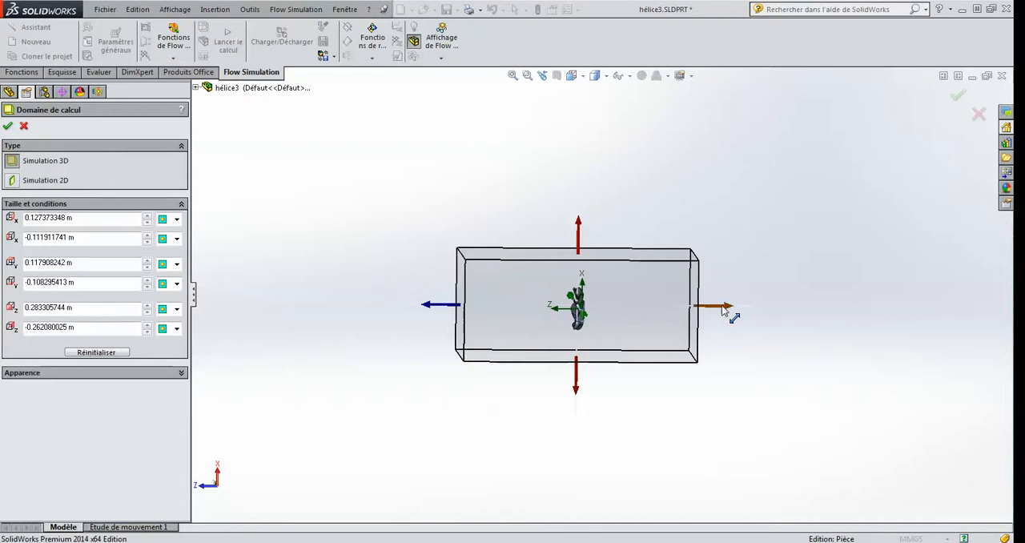
pyautogui.moveTo(723, 311); pyautogui.dragTo(641, 306)
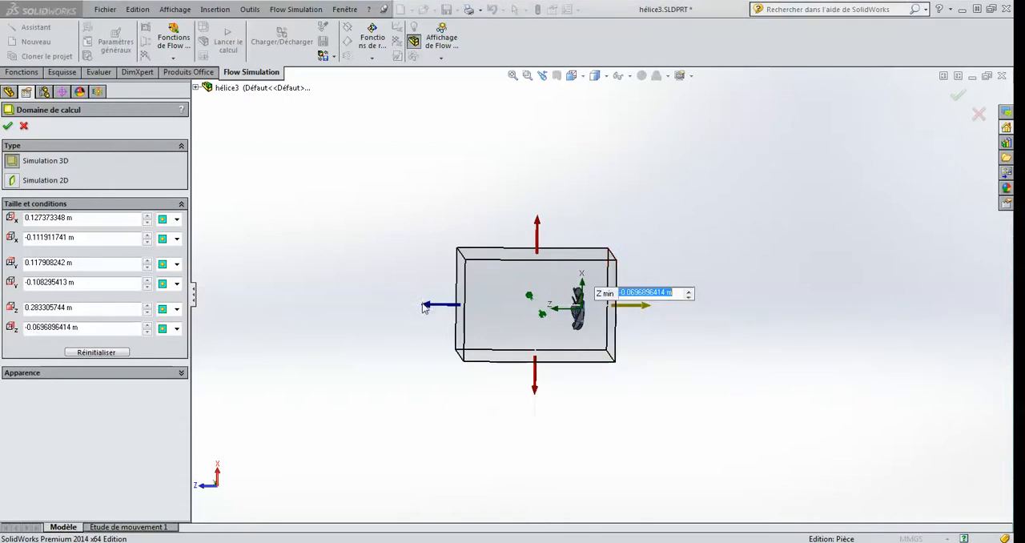
pyautogui.moveTo(425, 308); pyautogui.dragTo(505, 306)
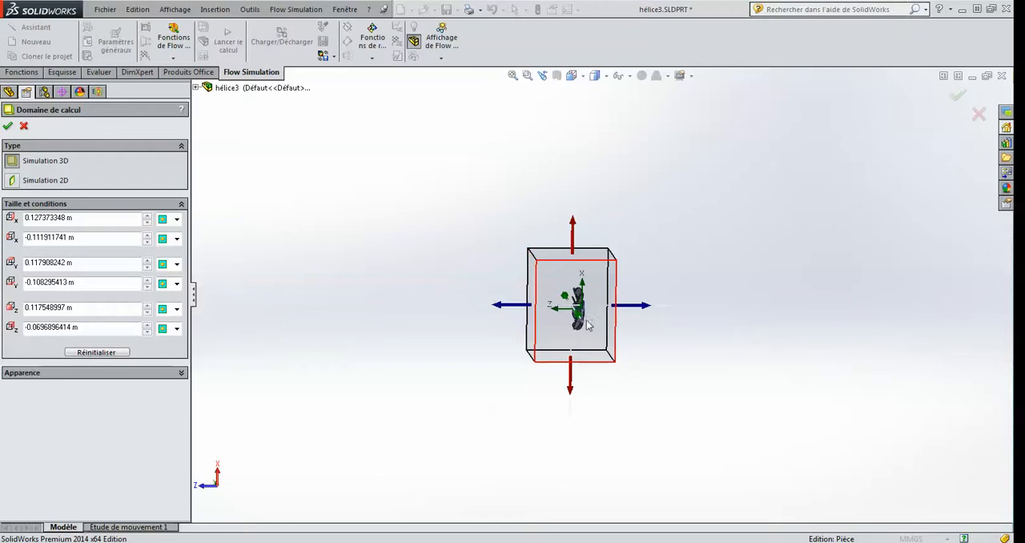
pyautogui.click(957, 94)
# Step: Insert a rotating region in projet_exemple and assign the solid body Boss.-Extru.3 around the propeller to it
pyautogui.moveTo(647, 283); pyautogui.dragTo(713, 313, button='middle')
pyautogui.scroll(-3, 563, 356)
pyautogui.moveTo(578, 321); pyautogui.dragTo(555, 319, button='middle')
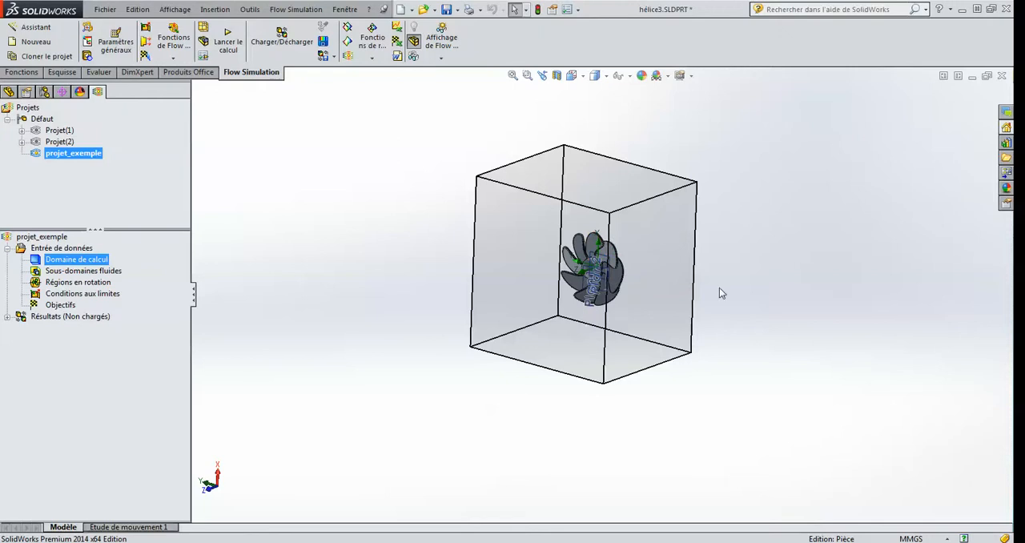
pyautogui.moveTo(719, 288); pyautogui.dragTo(738, 290, button='middle')
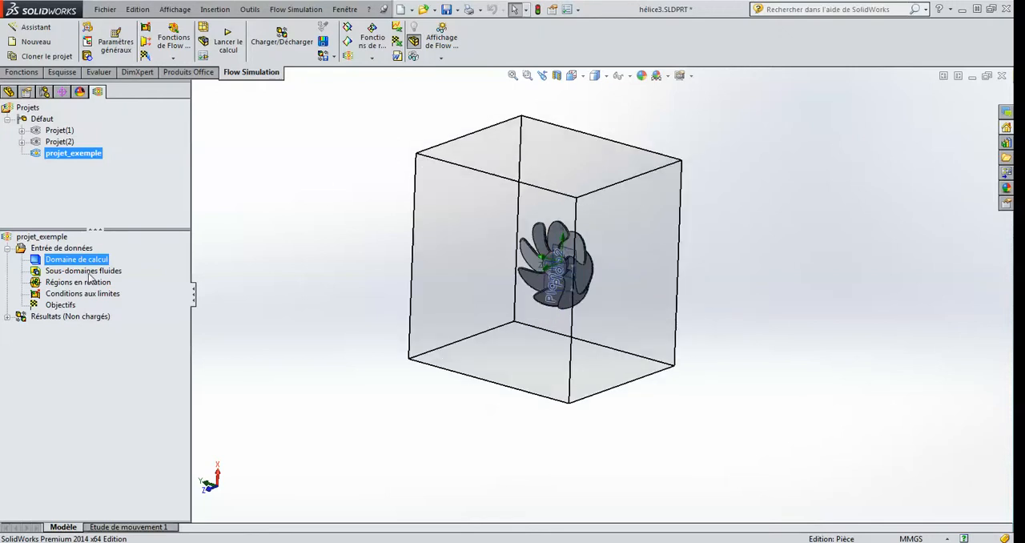
pyautogui.click(89, 273)
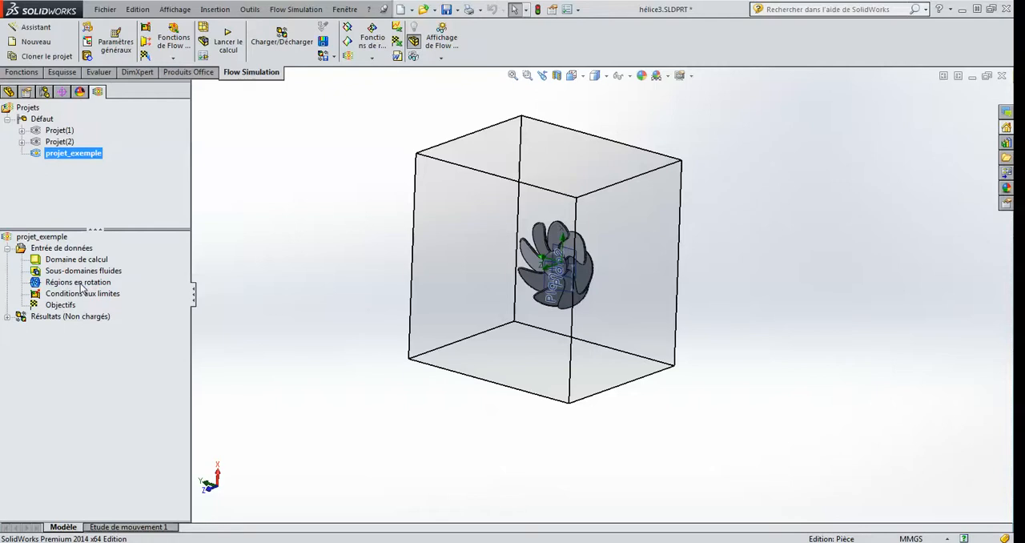
pyautogui.rightClick(81, 285)
pyautogui.click(123, 294)
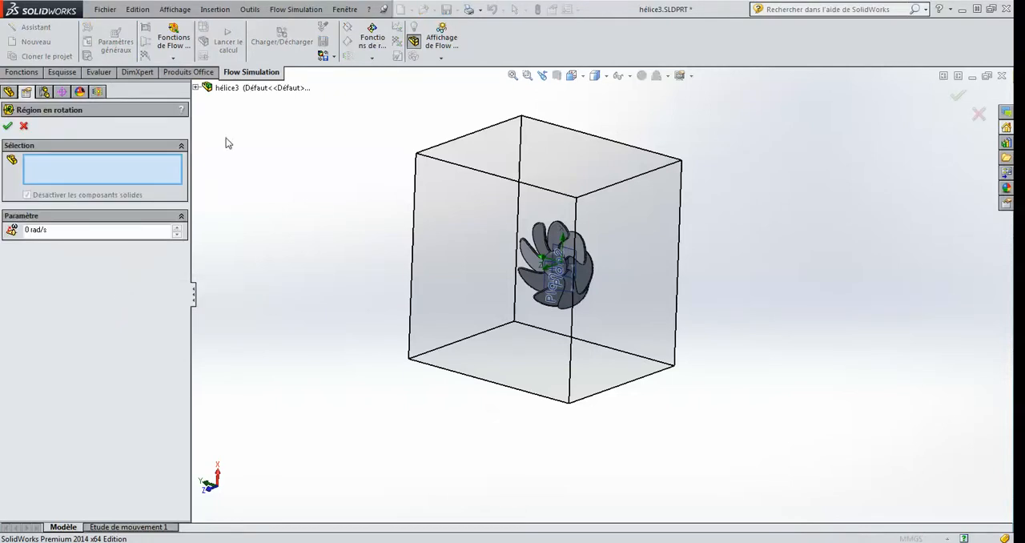
pyautogui.click(196, 88)
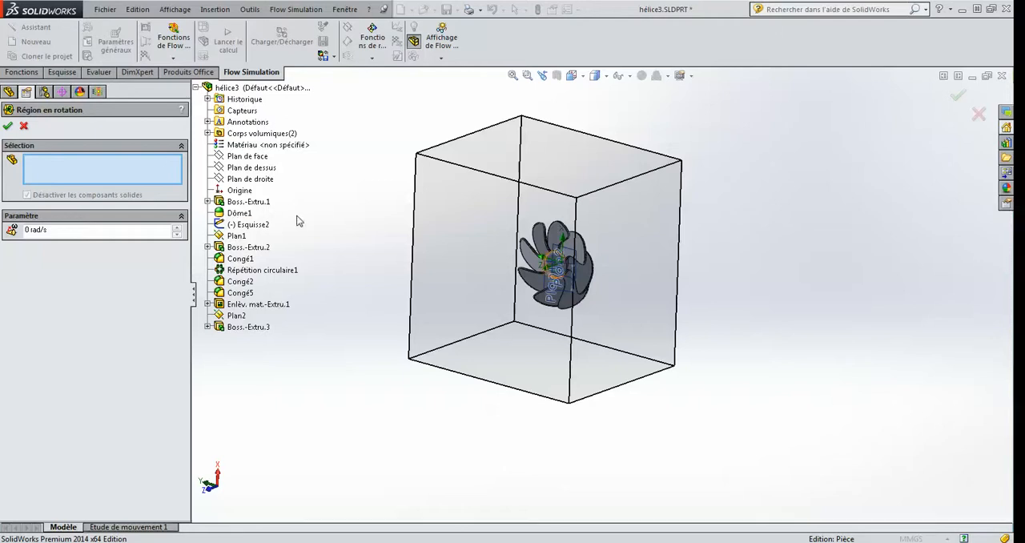
pyautogui.click(209, 134)
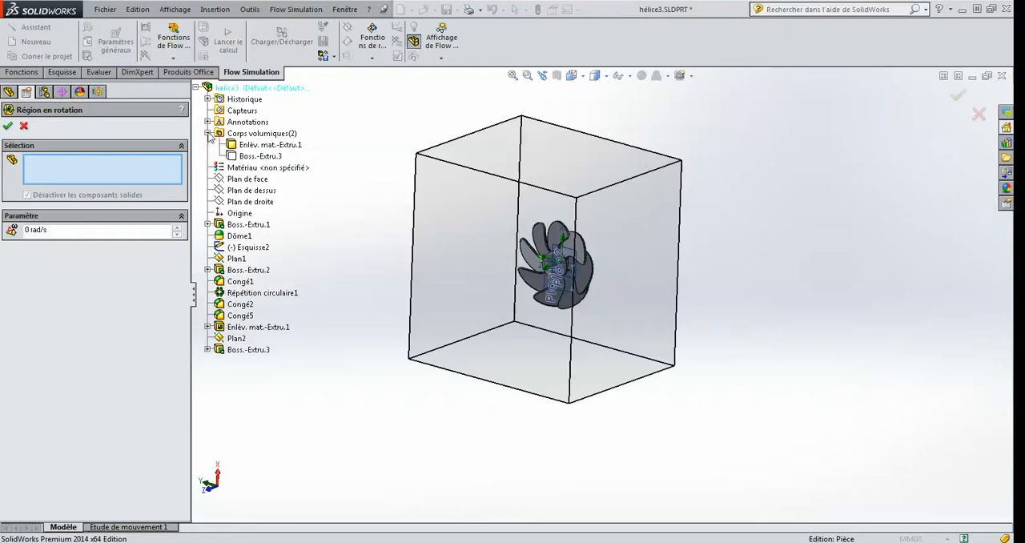
pyautogui.click(265, 158)
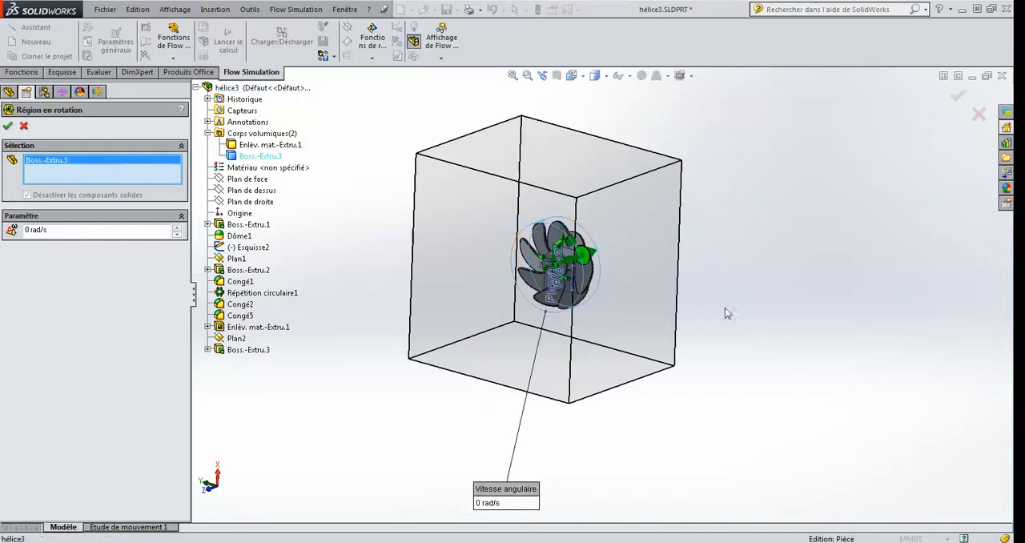
# Step: Set the rotating region's angular velocity to 2 rad/s and accept the region
pyautogui.moveTo(729, 313); pyautogui.dragTo(695, 290, button='middle')
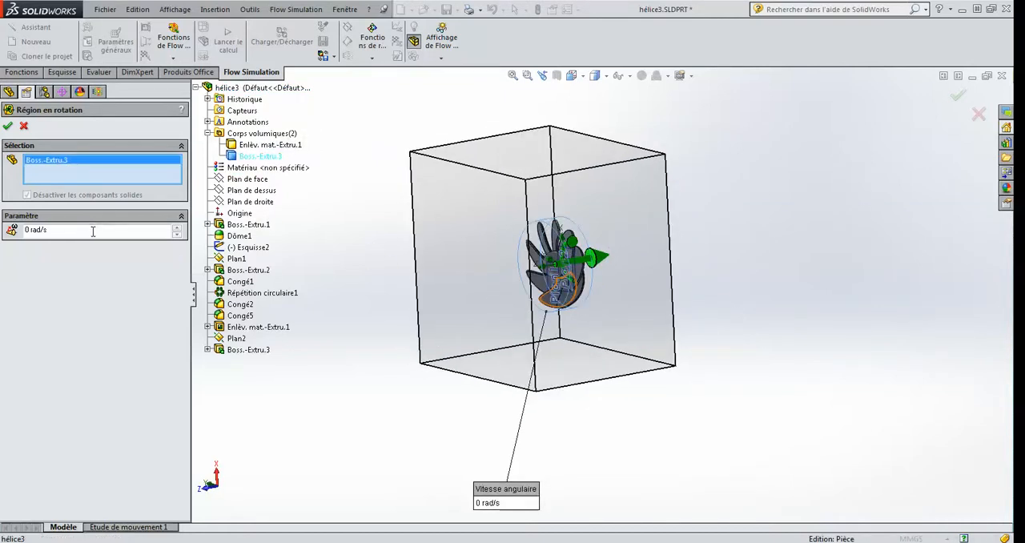
pyautogui.moveTo(95, 231); pyautogui.dragTo(22, 226)
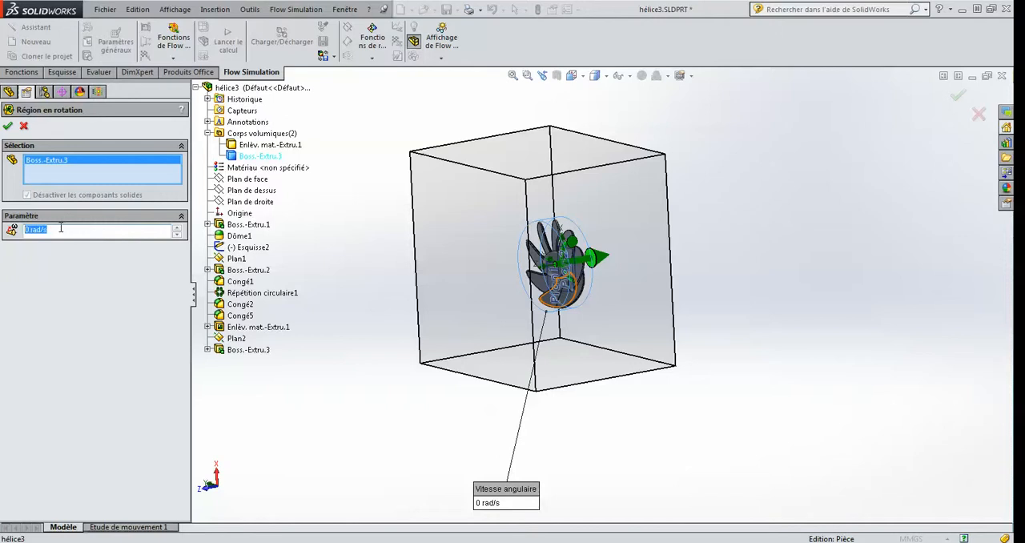
pyautogui.write('2')
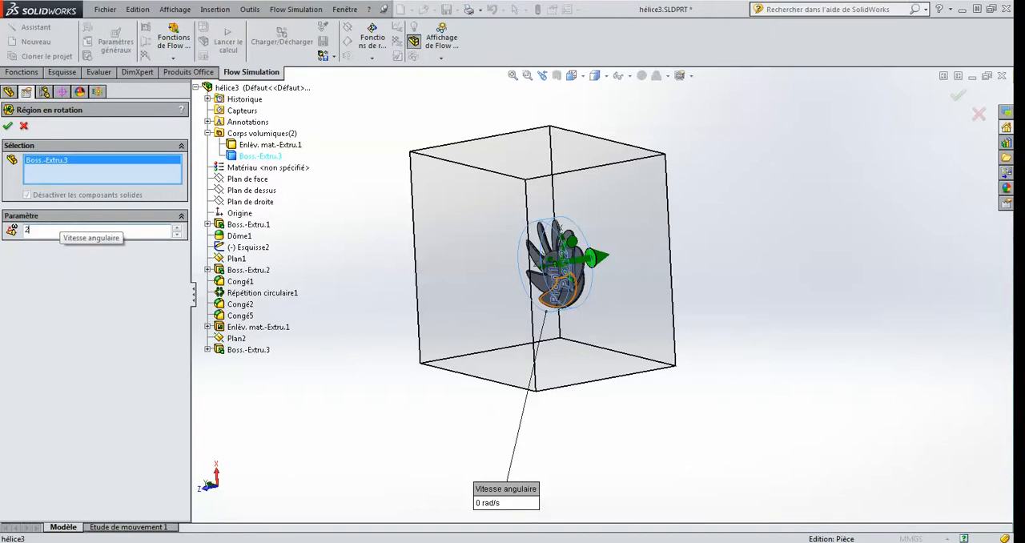
pyautogui.click(8, 127)
pyautogui.moveTo(434, 287); pyautogui.dragTo(496, 301, button='middle')
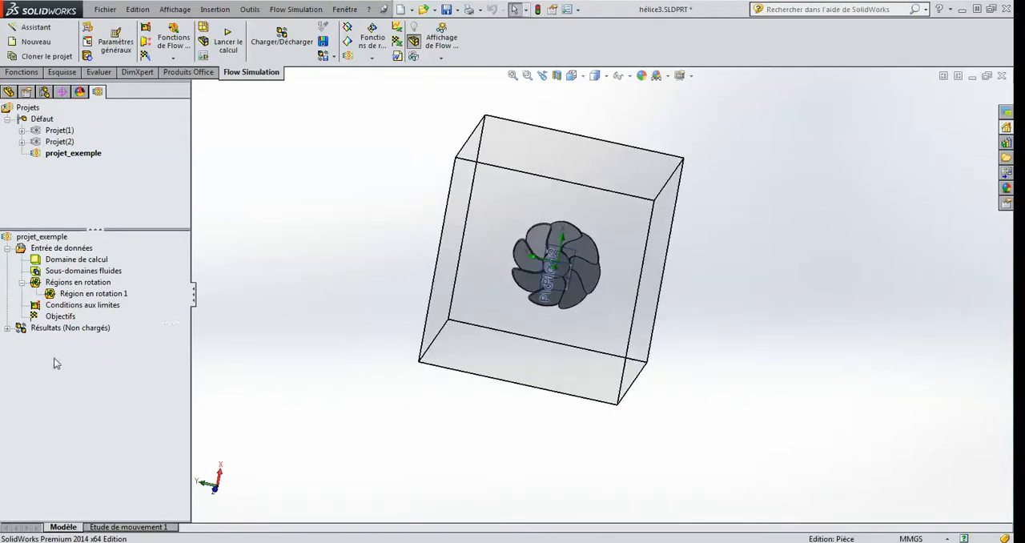
pyautogui.rightClick(71, 313)
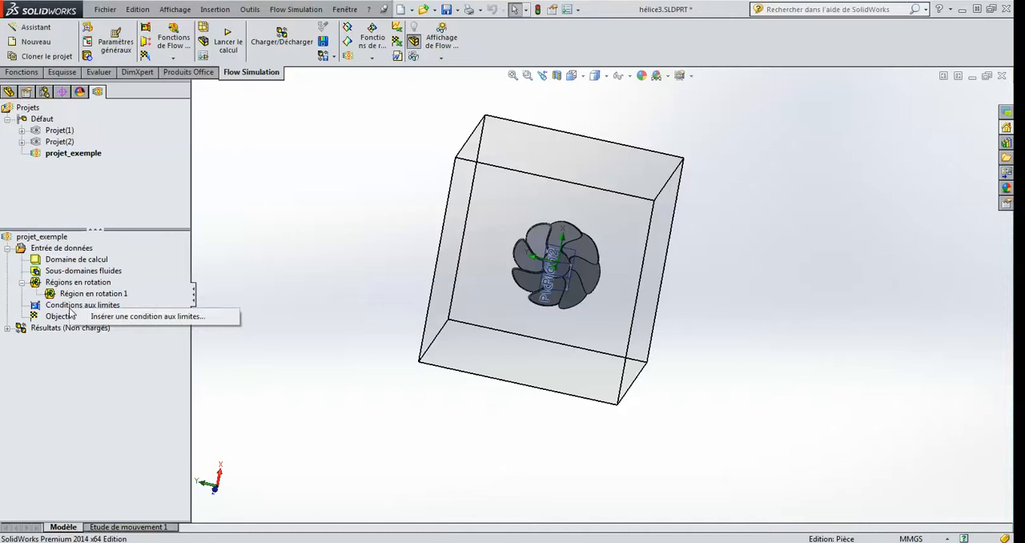
pyautogui.click(233, 293)
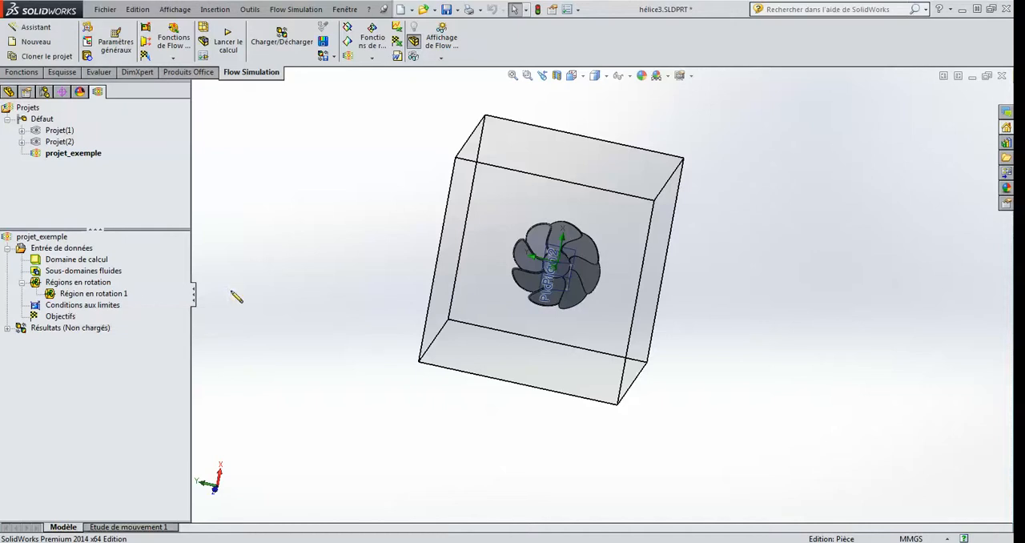
# Step: Start inserting surface goals and enable the Moment de torsion (Z) parameter
pyautogui.rightClick(63, 320)
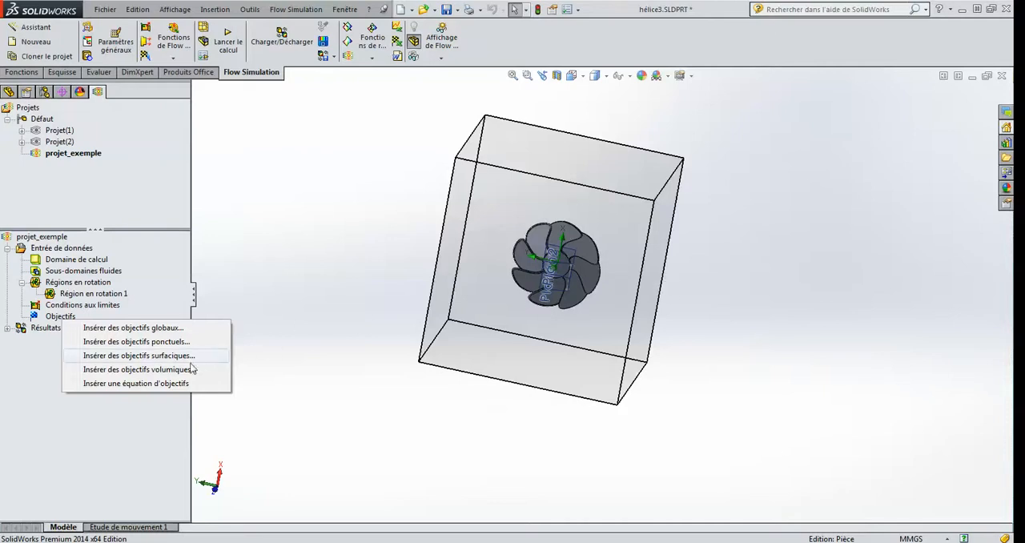
pyautogui.click(169, 361)
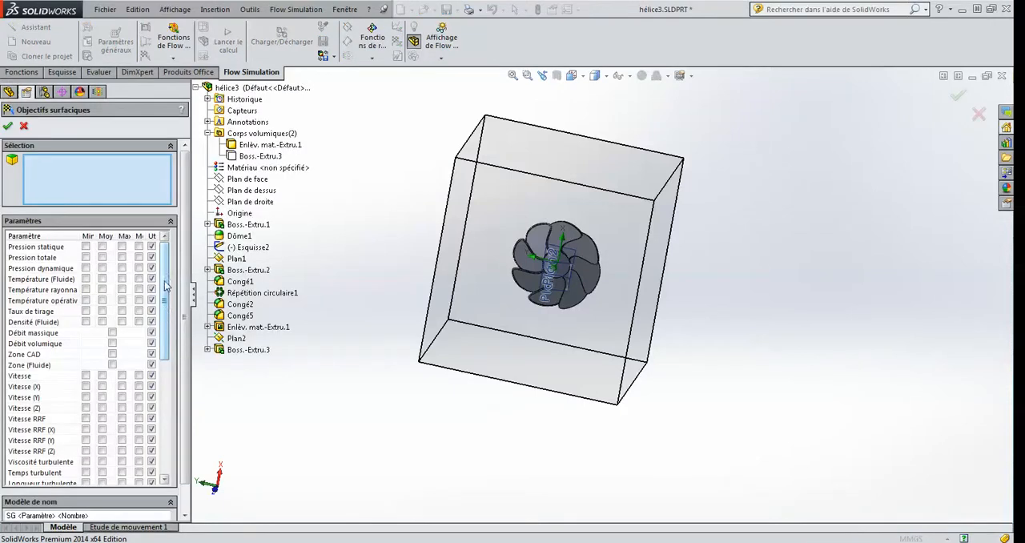
pyautogui.moveTo(165, 301); pyautogui.dragTo(162, 413)
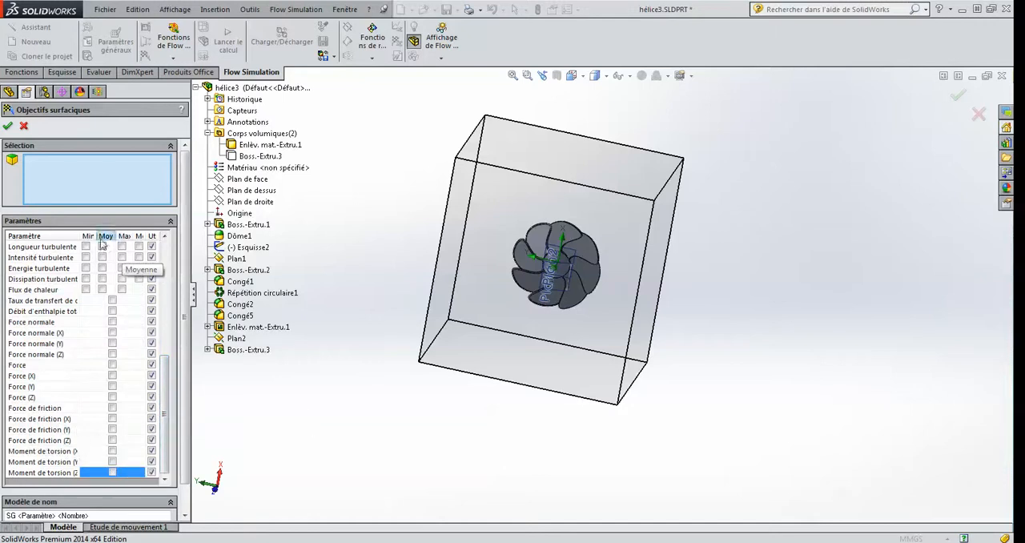
pyautogui.moveTo(80, 235); pyautogui.dragTo(103, 236)
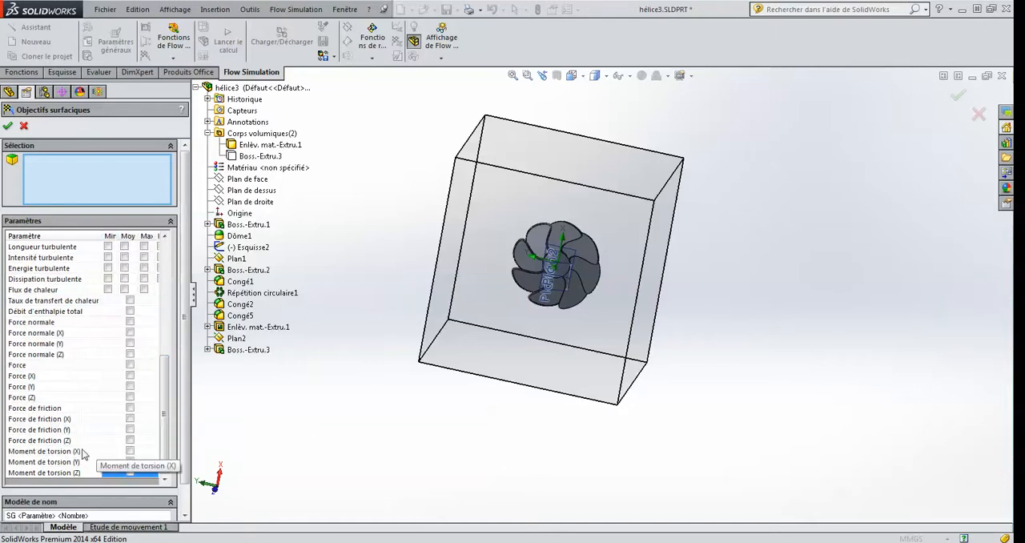
pyautogui.moveTo(226, 483); pyautogui.dragTo(132, 473, button='middle')
pyautogui.click(130, 472)
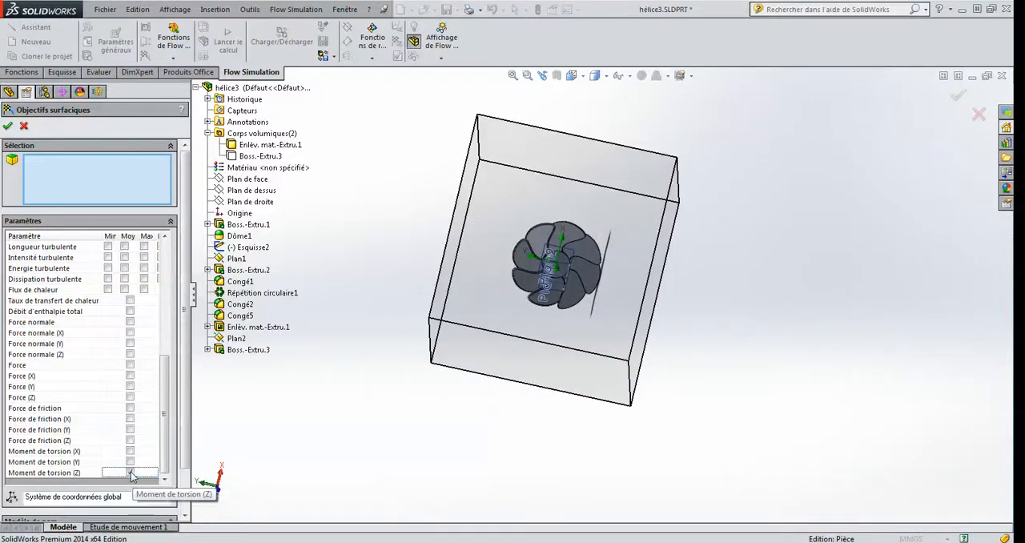
# Step: Enable the Force (Z) parameter for the surface goals as well
pyautogui.scroll(1, 410, 409)
pyautogui.moveTo(424, 406); pyautogui.dragTo(406, 373, button='middle')
pyautogui.scroll(3, 431, 410)
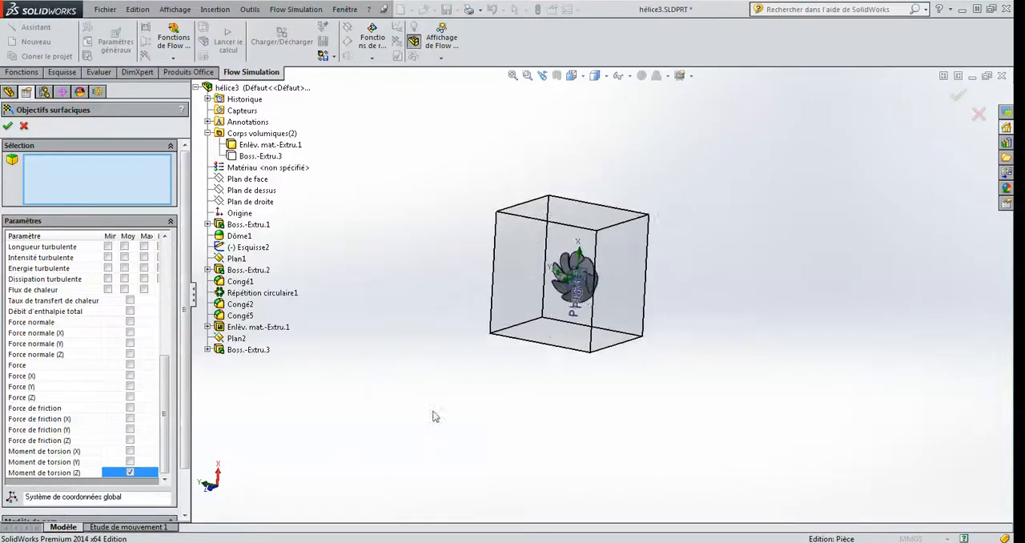
pyautogui.scroll(-1, 257, 449)
pyautogui.scroll(-2, 706, 195)
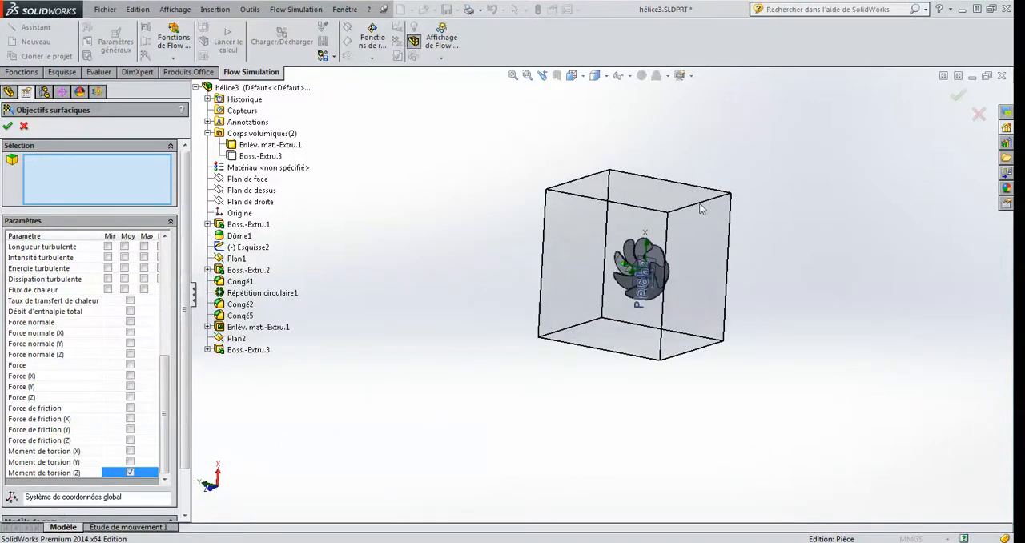
pyautogui.scroll(-2, 677, 212)
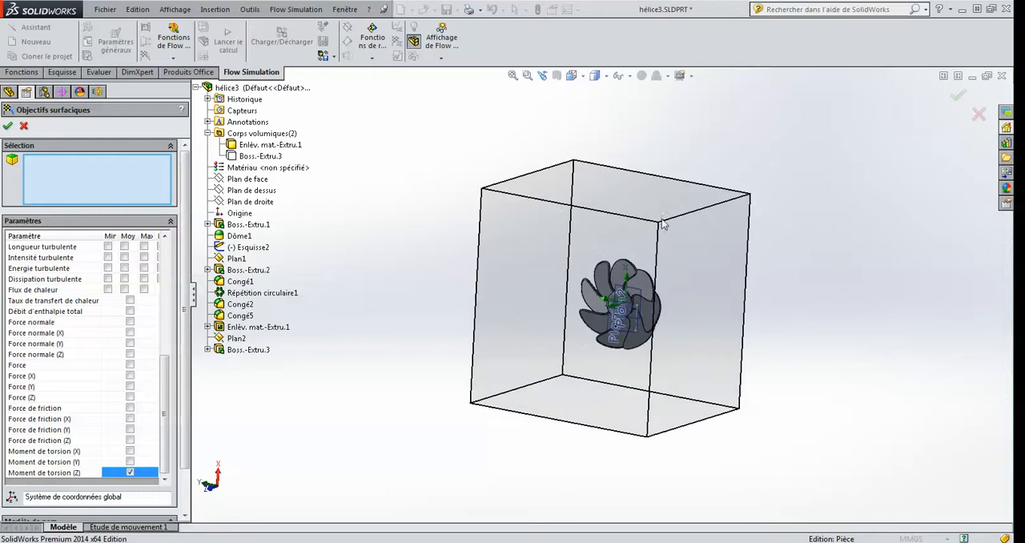
pyautogui.click(131, 398)
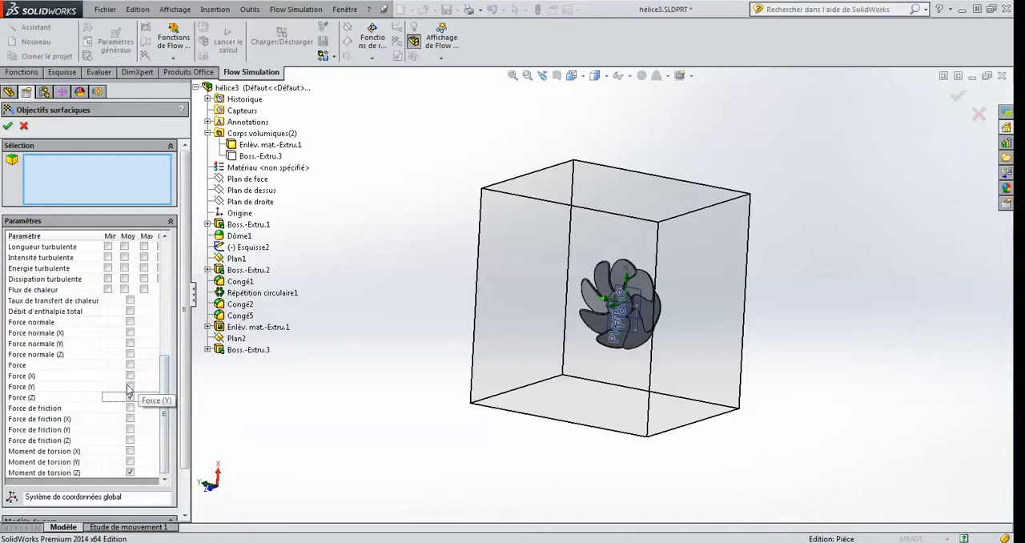
# Step: Enable the Force (Y) and Force (X) parameters for the surface goals
pyautogui.click(130, 387)
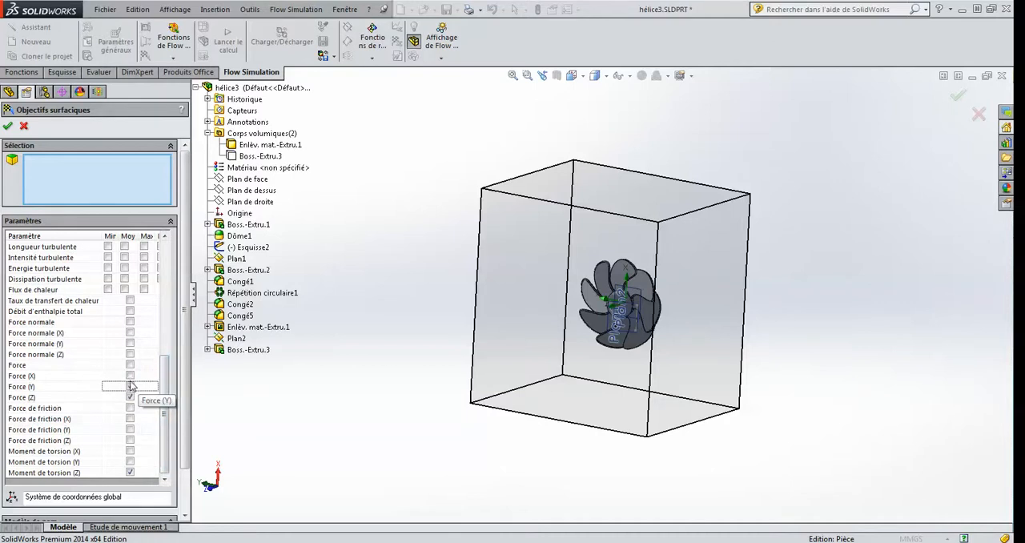
pyautogui.click(131, 376)
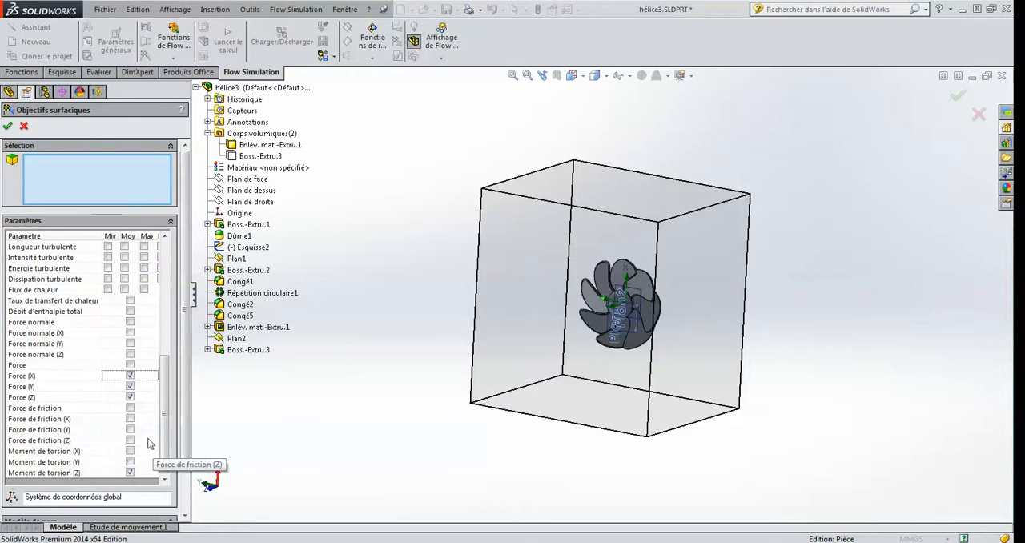
pyautogui.click(76, 175)
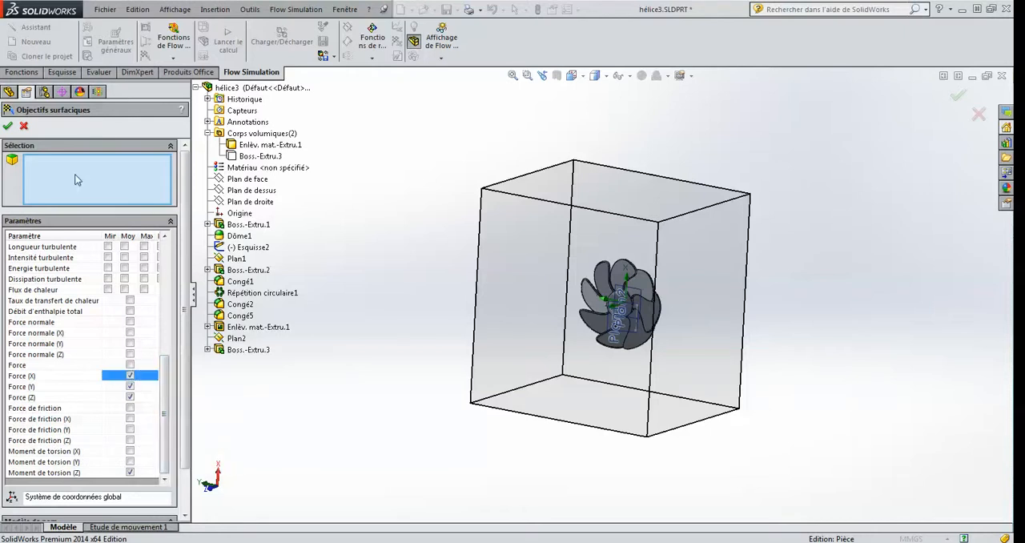
pyautogui.moveTo(467, 296); pyautogui.dragTo(496, 297, button='middle')
pyautogui.scroll(-2, 679, 303)
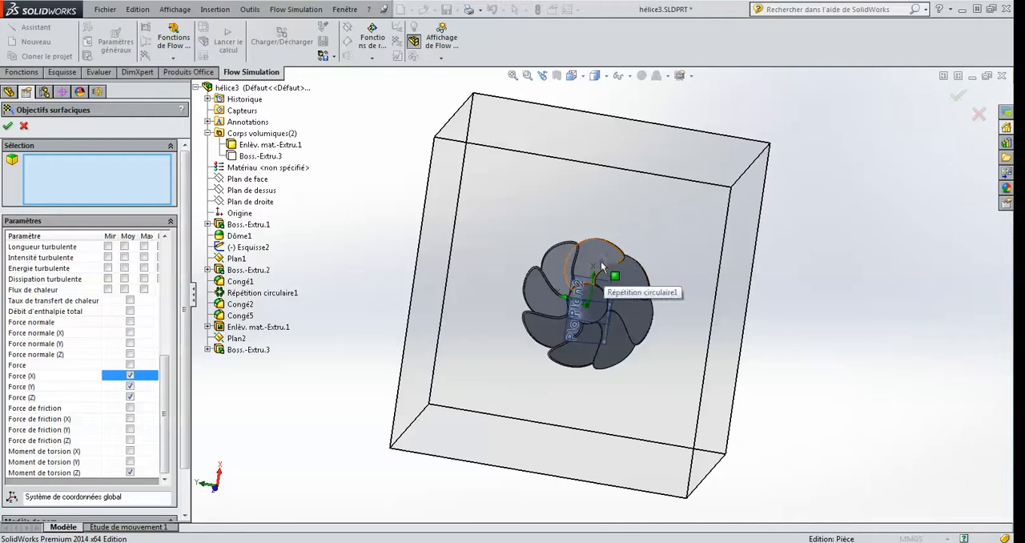
pyautogui.scroll(-2, 649, 274)
pyautogui.scroll(-2, 583, 367)
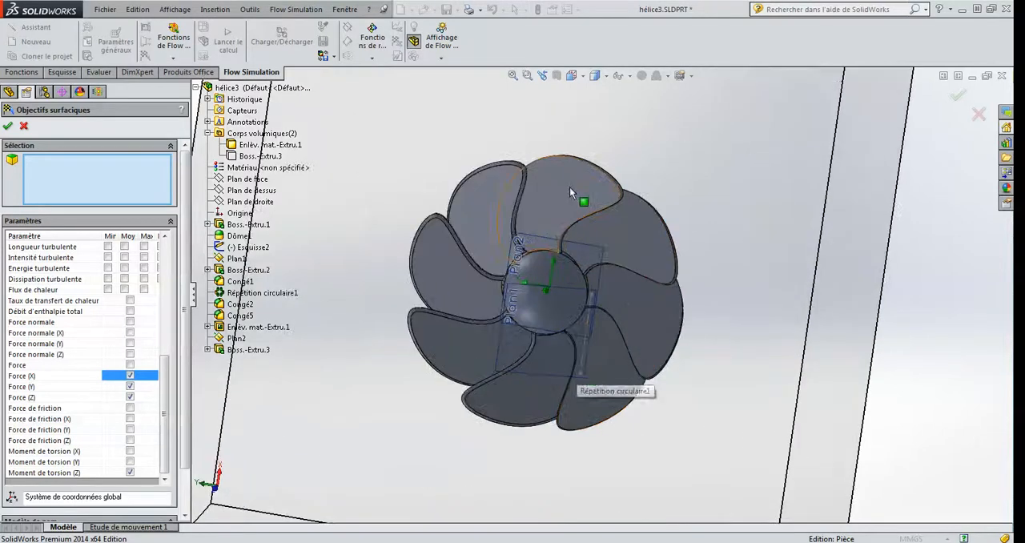
pyautogui.click(569, 187)
pyautogui.click(622, 230)
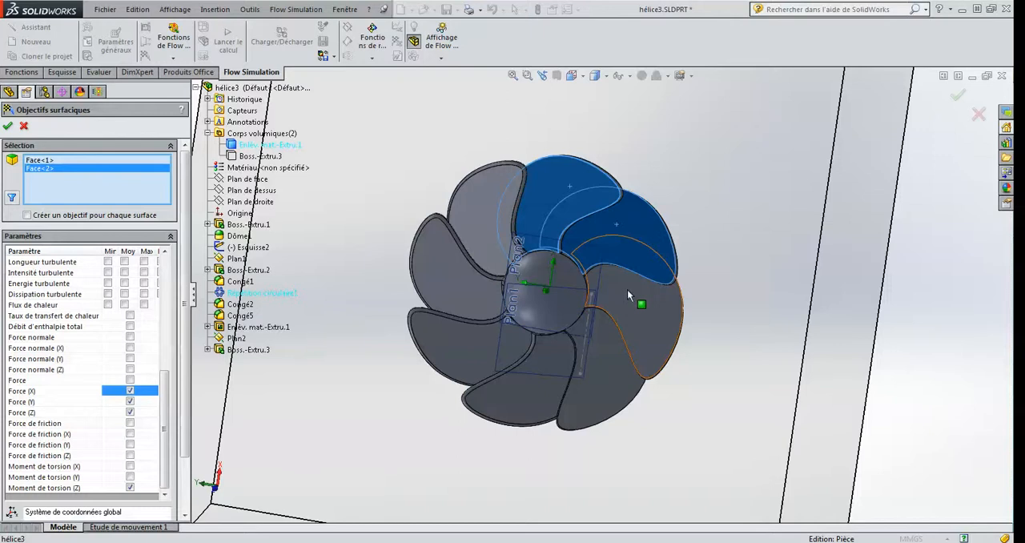
pyautogui.scroll(2, 608, 290)
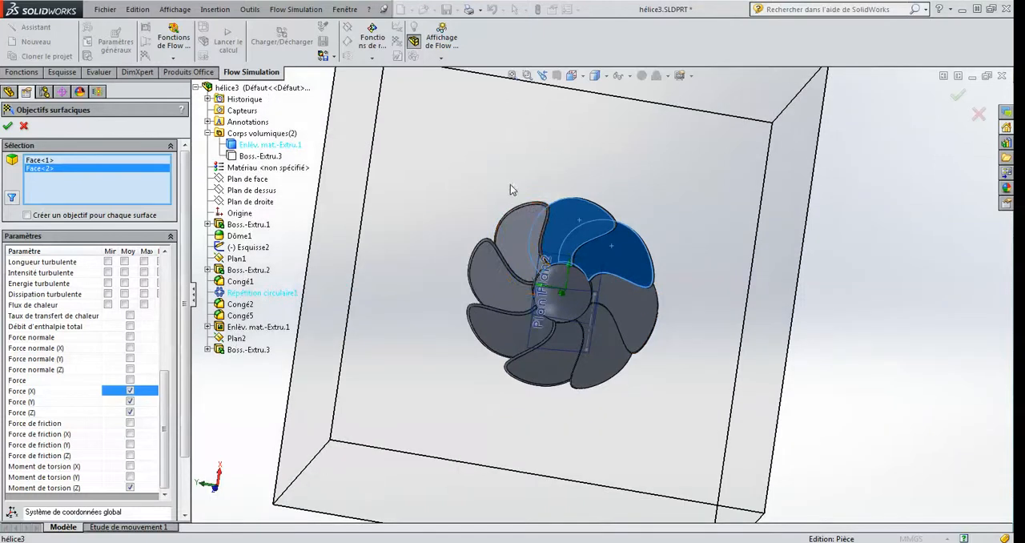
pyautogui.rightClick(67, 170)
pyautogui.click(98, 177)
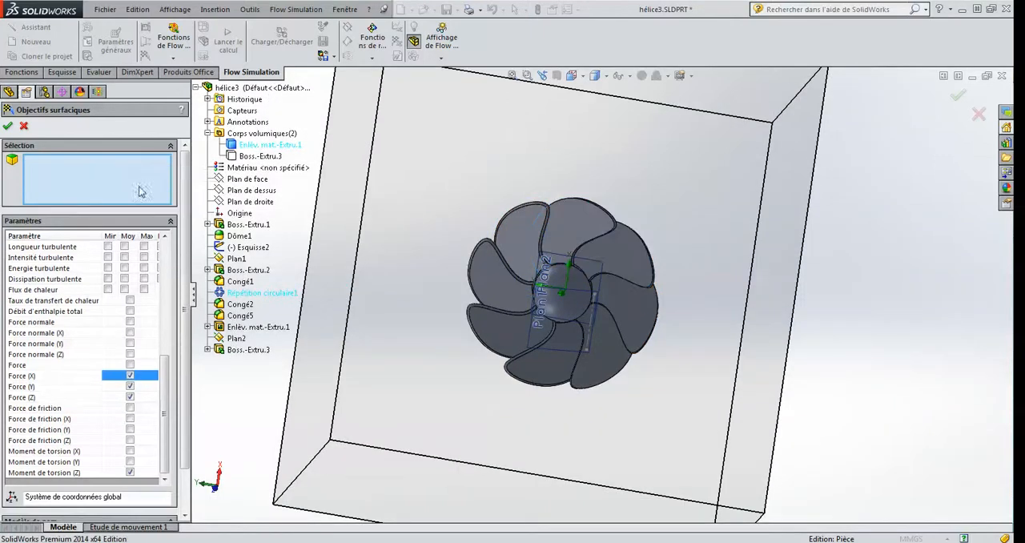
# Step: Lasso-select all the propeller's faces from both its front and back sides for the surface goals and accept the goals
pyautogui.rightClick(504, 178)
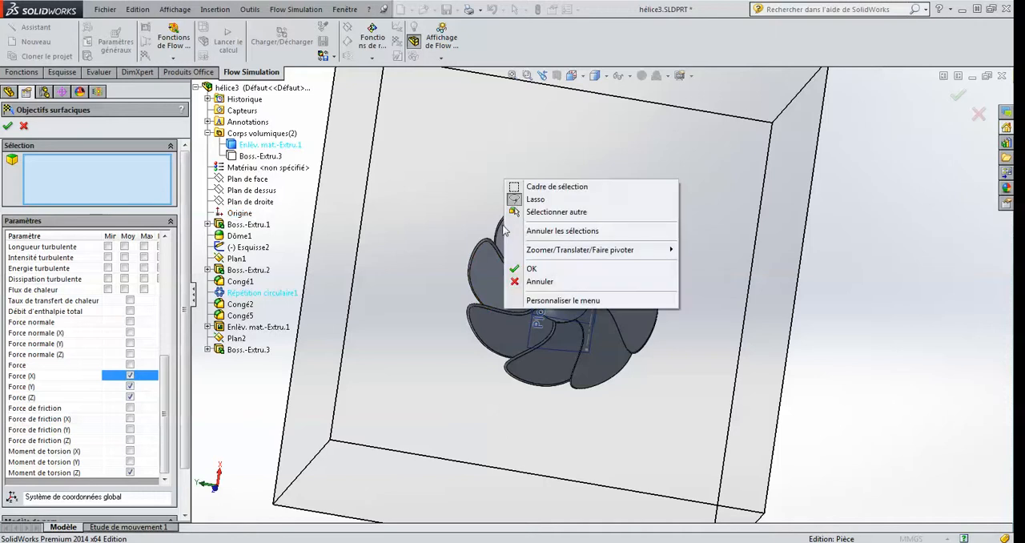
pyautogui.click(537, 200)
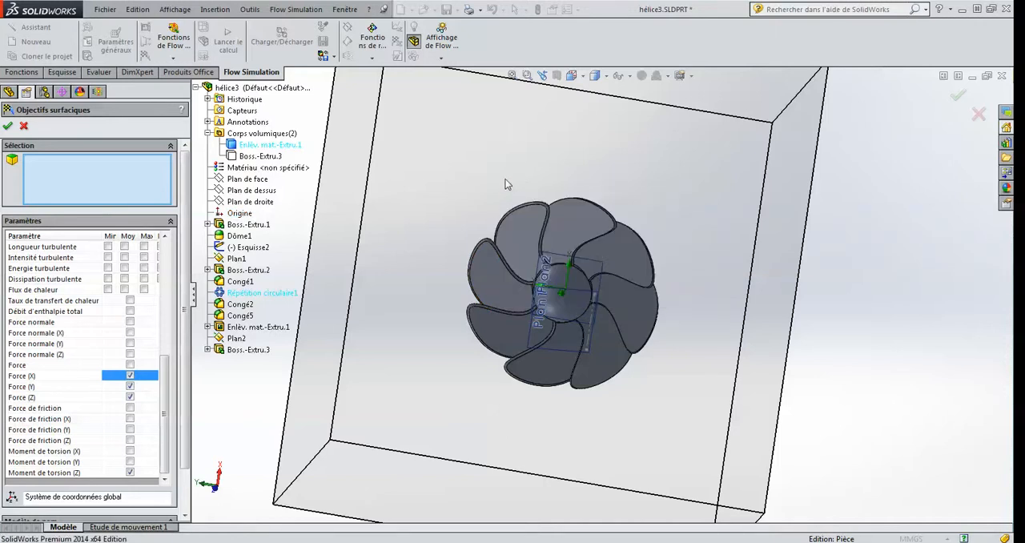
pyautogui.moveTo(496, 185)
pyautogui.mouseDown()
pyautogui.moveTo(568, 171)
pyautogui.moveTo(672, 222)
pyautogui.moveTo(704, 346)
pyautogui.moveTo(663, 439)
pyautogui.moveTo(539, 450)
pyautogui.moveTo(420, 361)
pyautogui.moveTo(462, 199)
pyautogui.mouseUp()
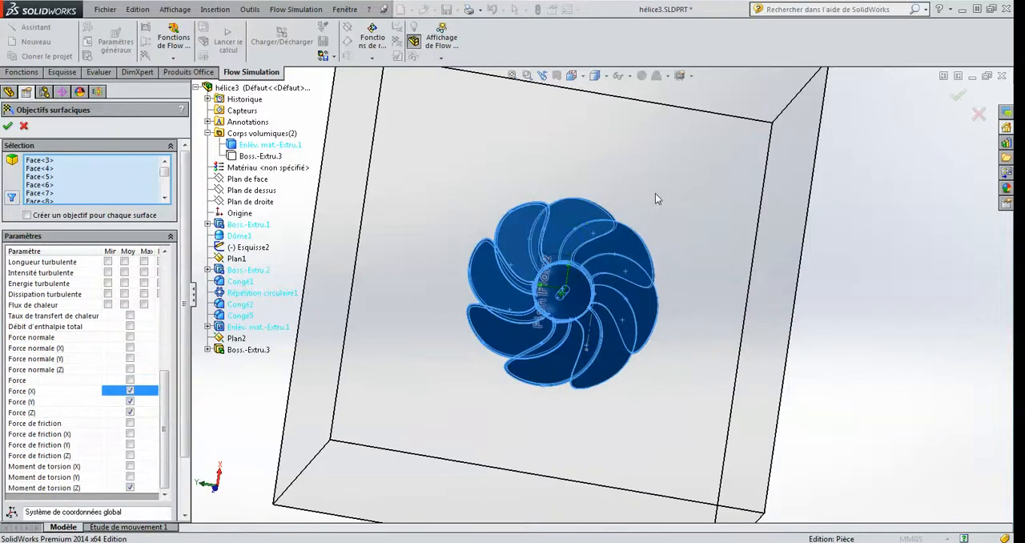
pyautogui.moveTo(659, 195)
pyautogui.mouseDown(button='middle')
pyautogui.moveTo(585, 205)
pyautogui.moveTo(432, 258)
pyautogui.moveTo(465, 280)
pyautogui.mouseUp(button='middle')
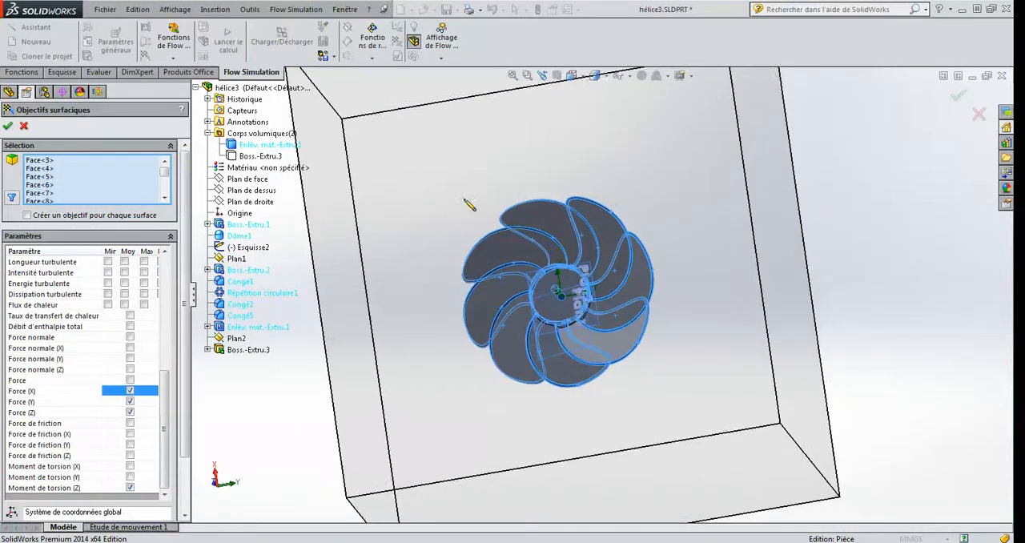
pyautogui.moveTo(465, 200)
pyautogui.mouseDown()
pyautogui.moveTo(560, 181)
pyautogui.moveTo(687, 213)
pyautogui.moveTo(687, 308)
pyautogui.moveTo(538, 428)
pyautogui.moveTo(412, 264)
pyautogui.moveTo(425, 252)
pyautogui.mouseUp()
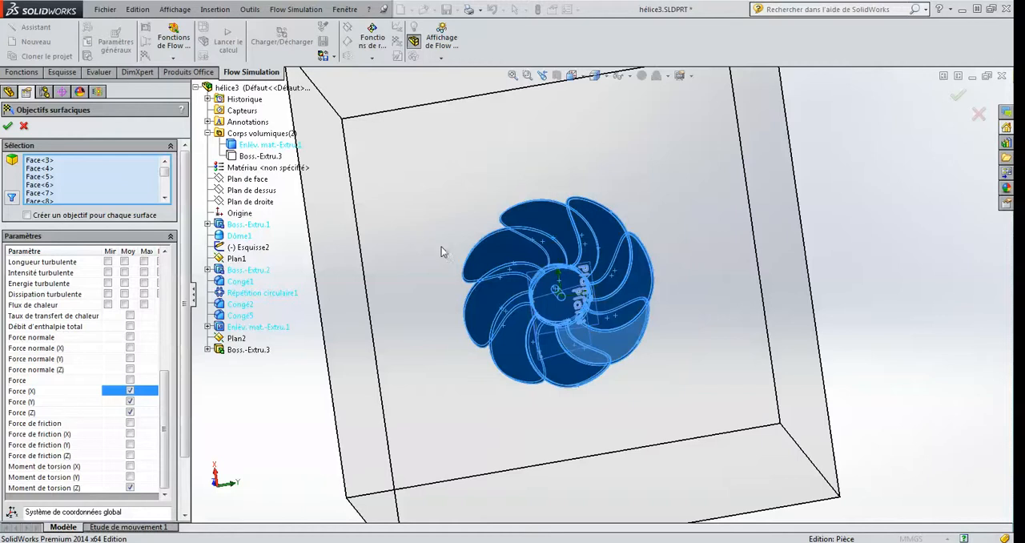
pyautogui.moveTo(164, 172); pyautogui.dragTo(168, 200)
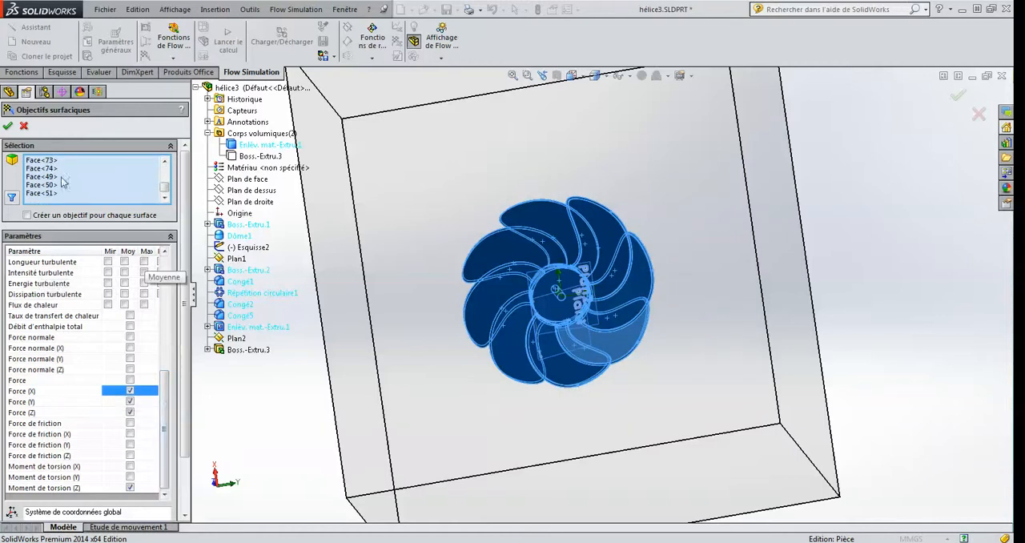
pyautogui.click(7, 125)
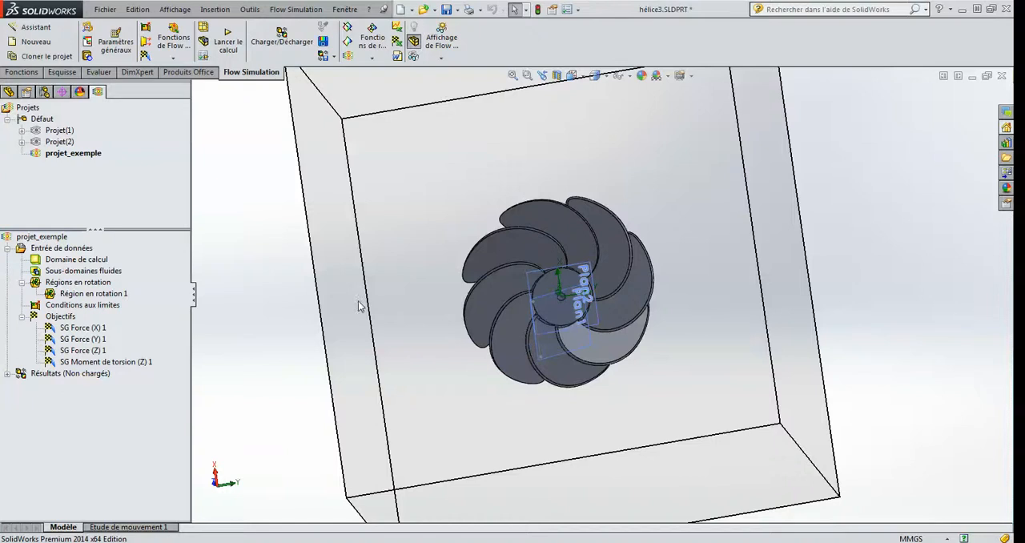
pyautogui.moveTo(296, 316); pyautogui.dragTo(435, 308, button='middle')
pyautogui.moveTo(436, 319); pyautogui.dragTo(567, 374, button='middle')
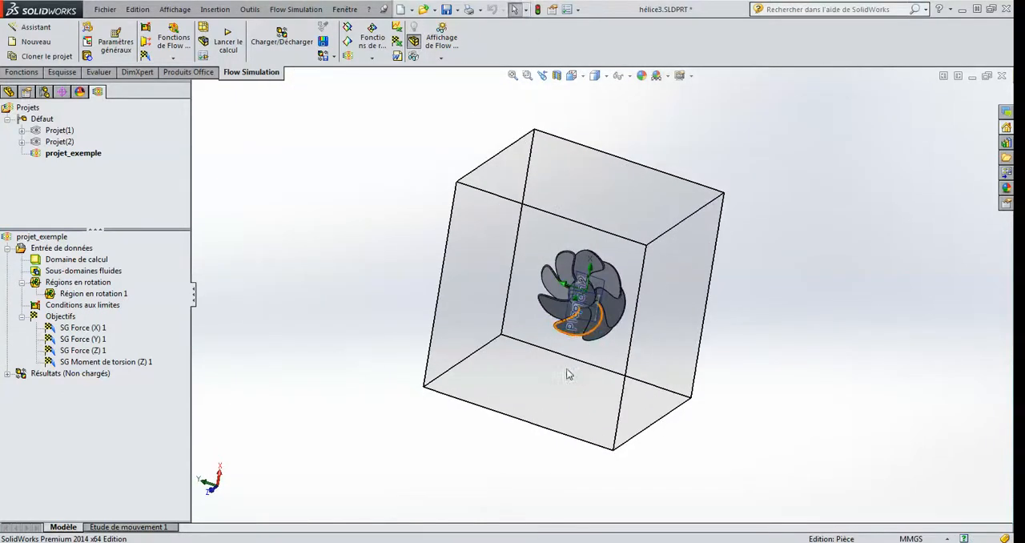
pyautogui.click(62, 262)
pyautogui.click(71, 295)
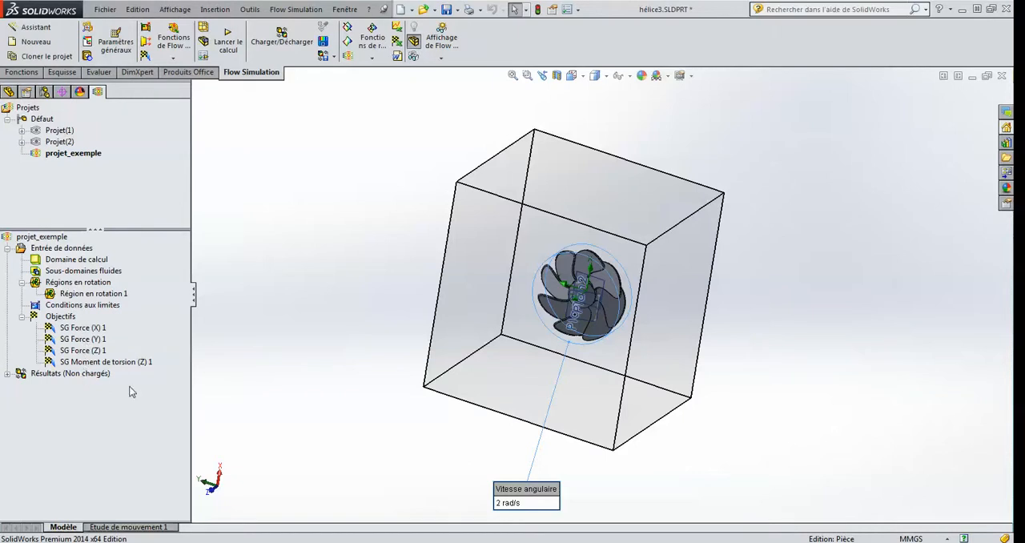
pyautogui.rightClick(58, 249)
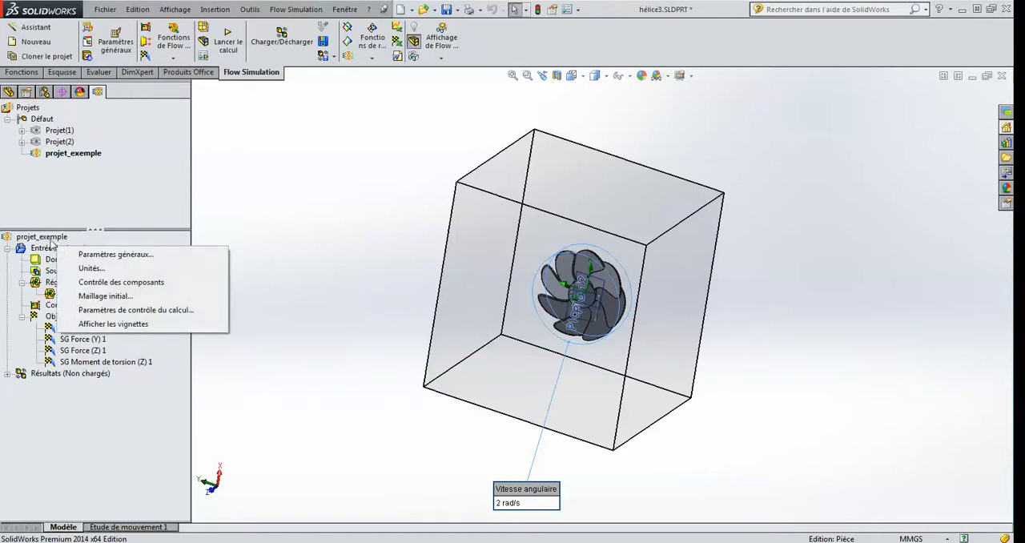
# Step: Launch a new calculation of projet_exemple on Cet ordinateur with 8 cores and the results loaded at the end
pyautogui.rightClick(50, 238)
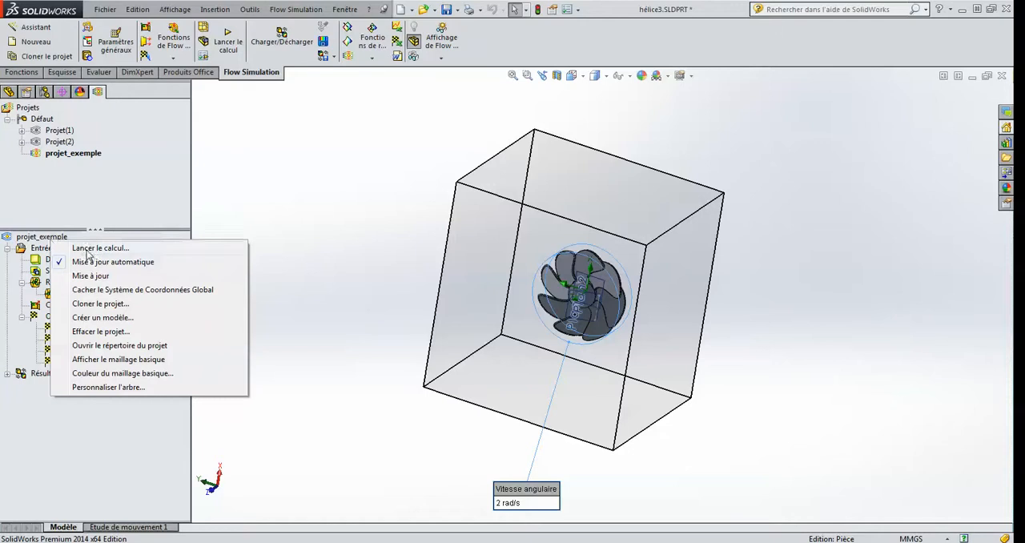
pyautogui.click(89, 249)
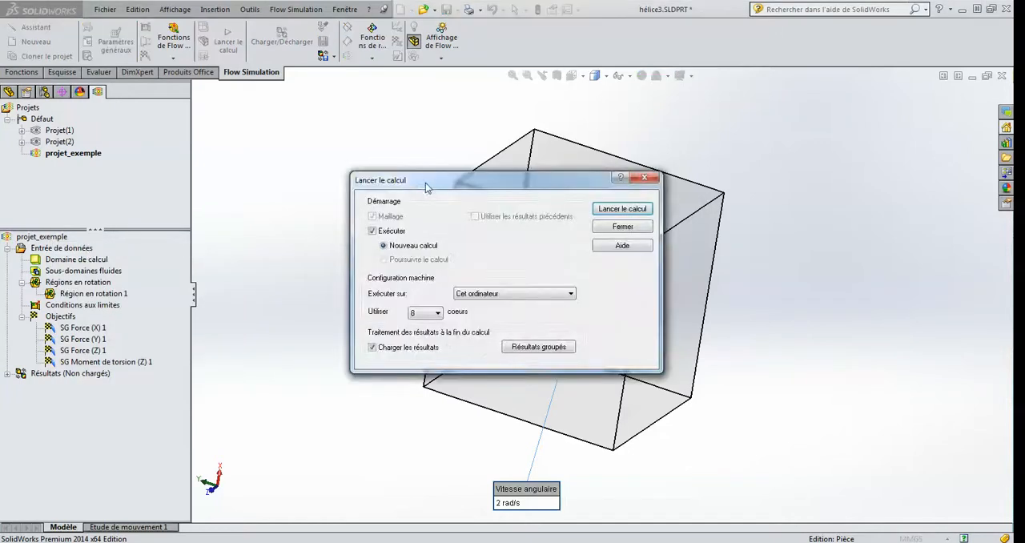
pyautogui.moveTo(422, 184); pyautogui.dragTo(285, 136)
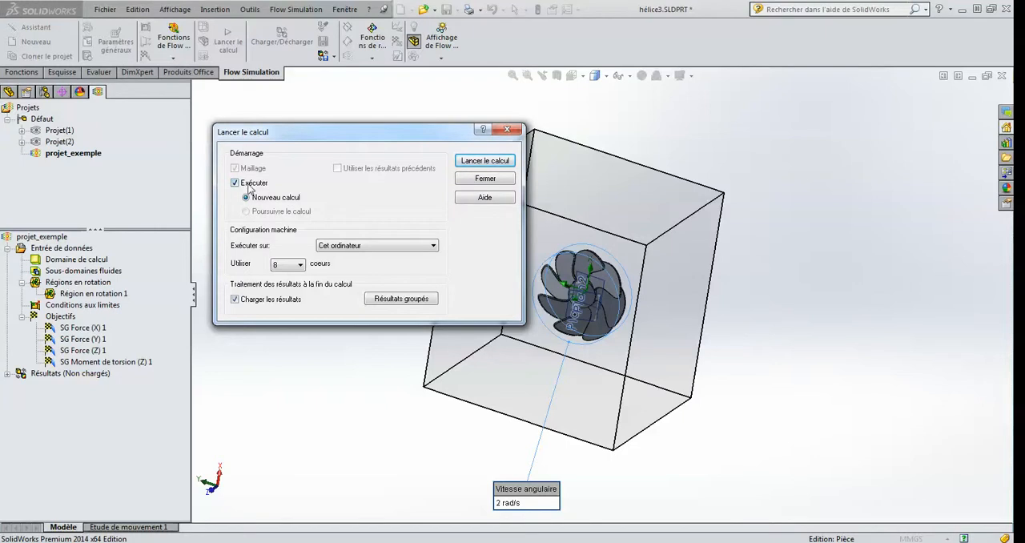
pyautogui.click(360, 250)
pyautogui.click(359, 254)
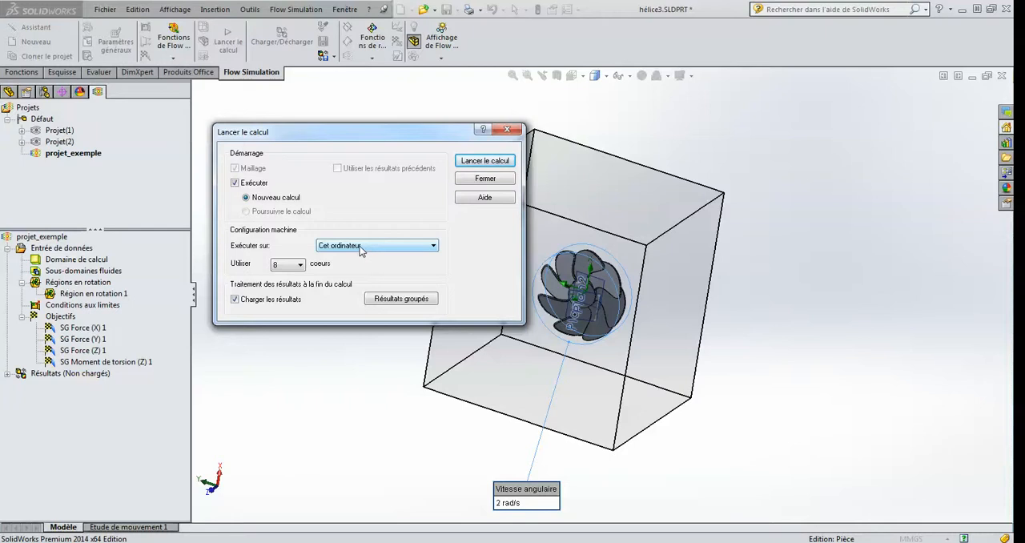
pyautogui.click(301, 265)
pyautogui.click(302, 267)
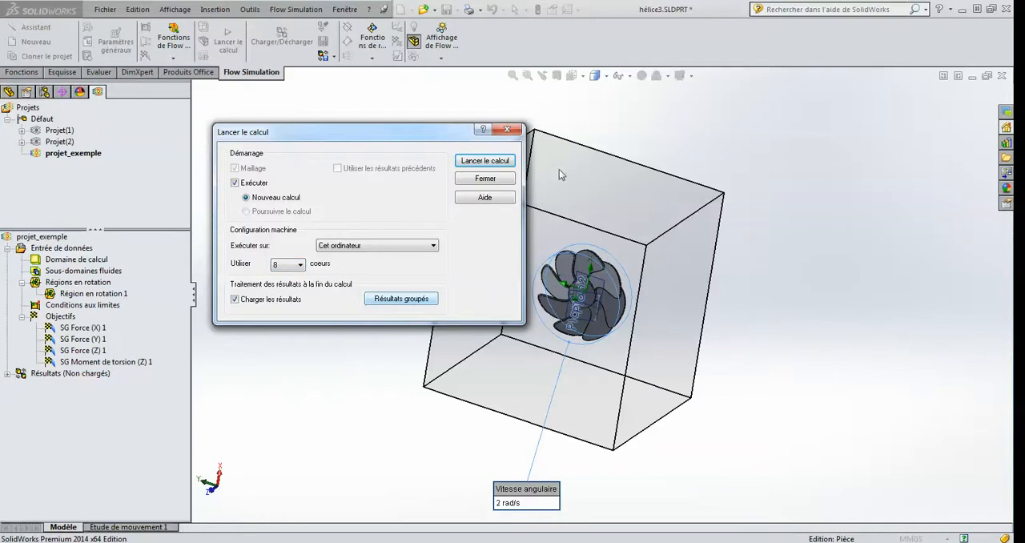
pyautogui.click(488, 162)
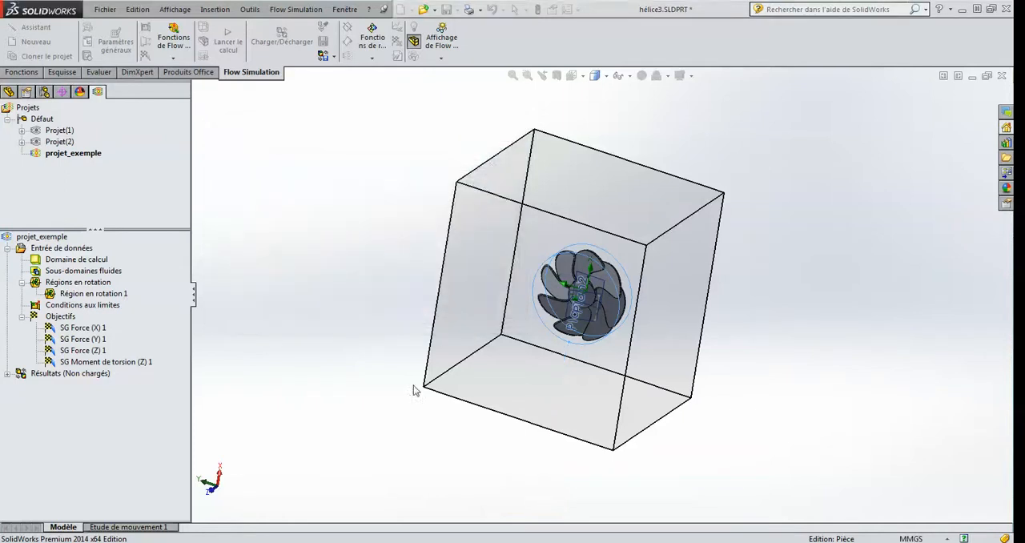